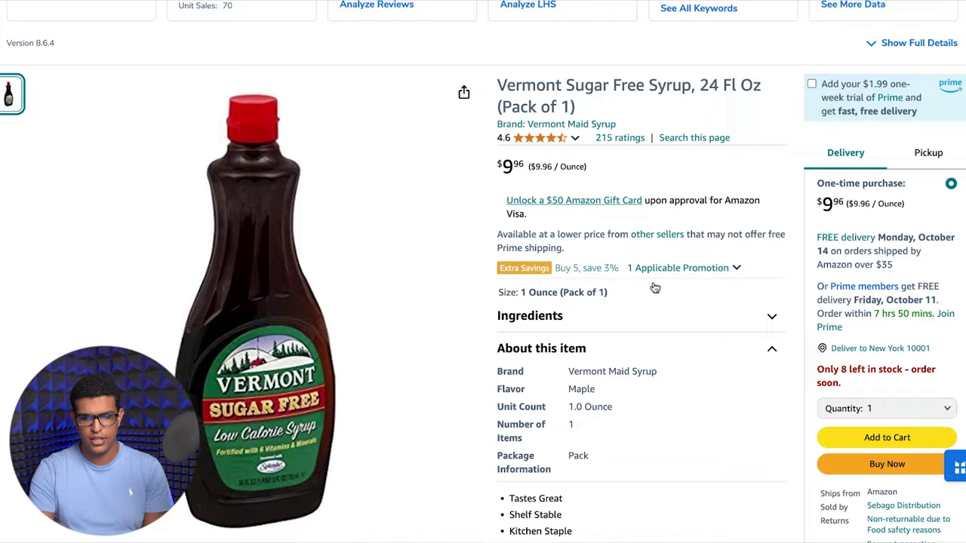
Step: Review the syrup listing's bullets, description and customer reviews on Amazon
scroll(655, 288, "down", 5)
scroll(664, 227, "down", 1)
scroll(675, 169, "down", 5)
scroll(677, 171, "down", 5)
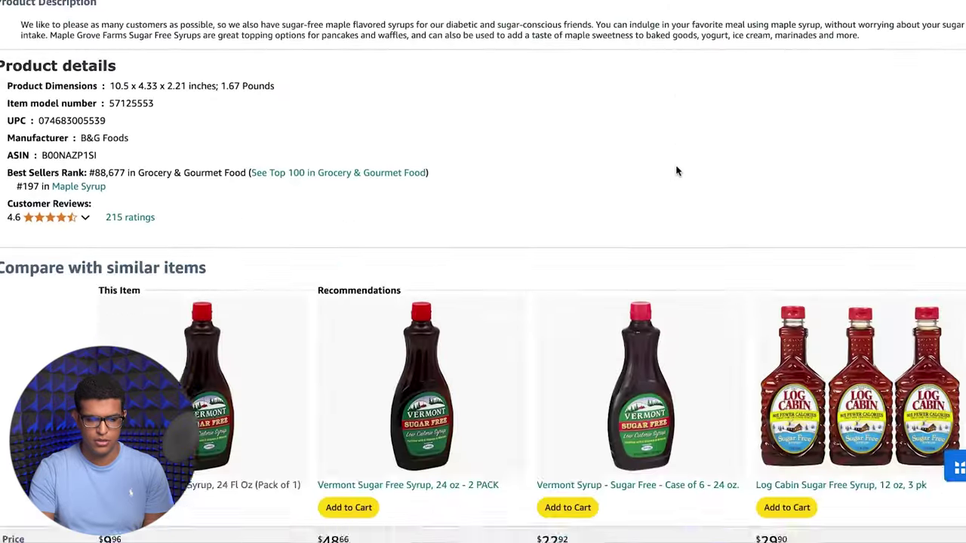
scroll(677, 170, "up", 2)
scroll(791, 237, "down", 4)
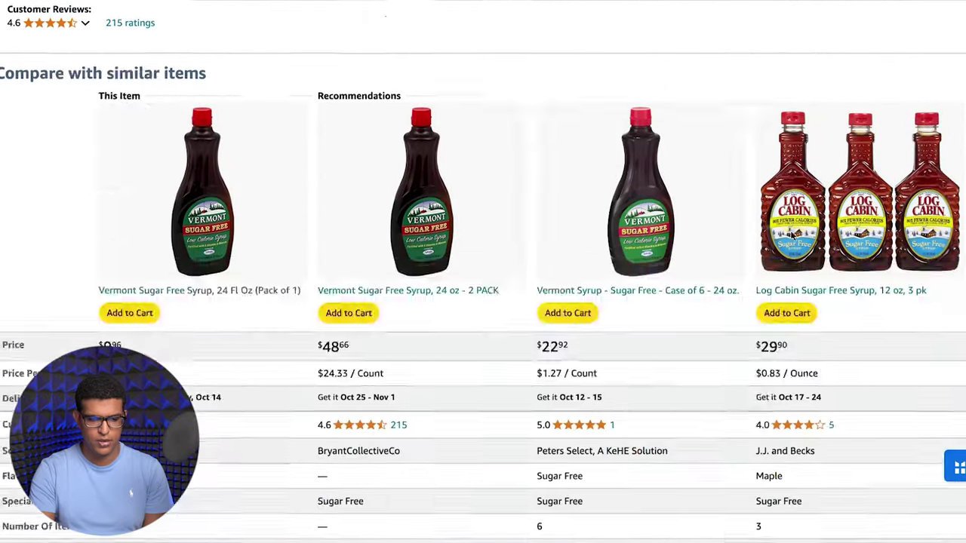
scroll(792, 237, "down", 10)
scroll(792, 237, "down", 10)
scroll(792, 236, "down", 8)
scroll(792, 237, "up", 4)
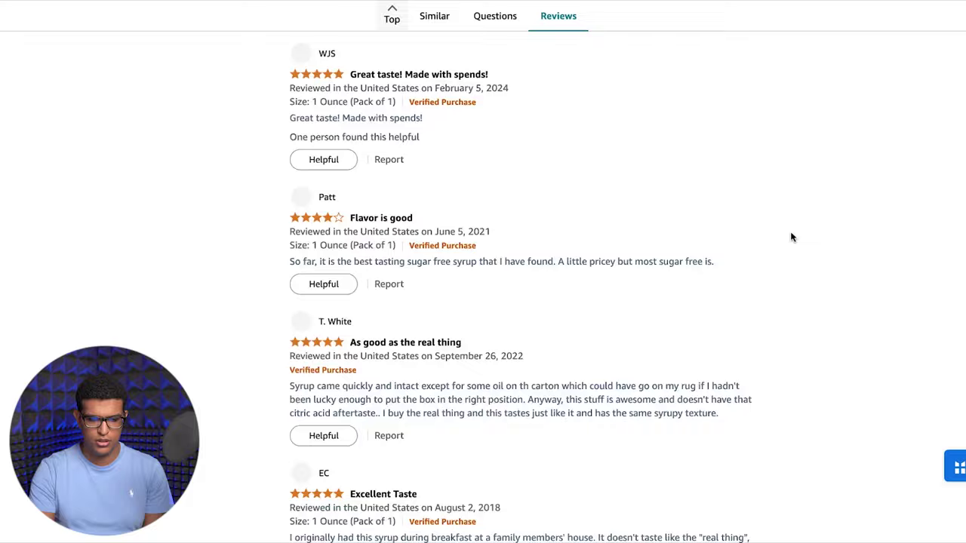
scroll(792, 237, "up", 10)
scroll(792, 237, "up", 10)
scroll(792, 237, "up", 8)
scroll(790, 272, "up", 5)
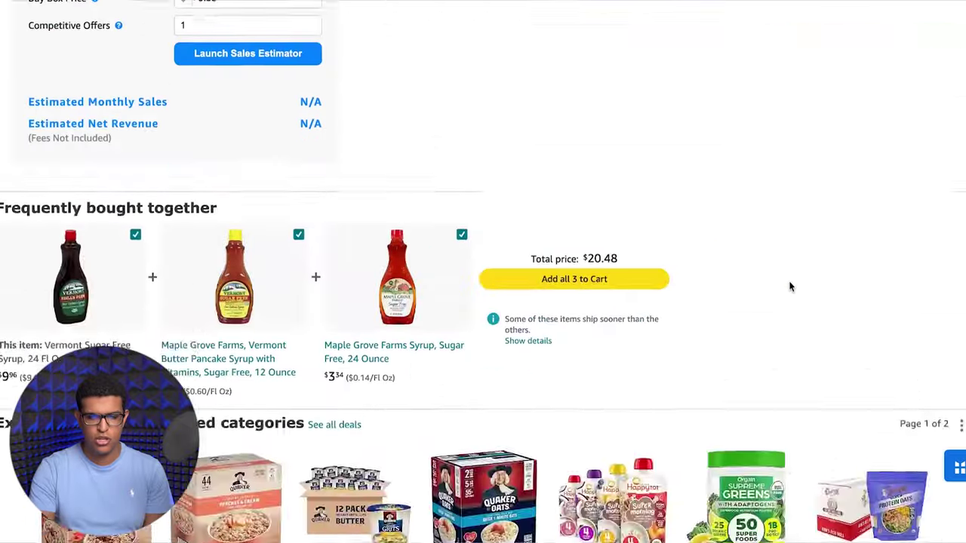
scroll(790, 279, "up", 10)
scroll(790, 282, "up", 2)
scroll(790, 286, "up", 6)
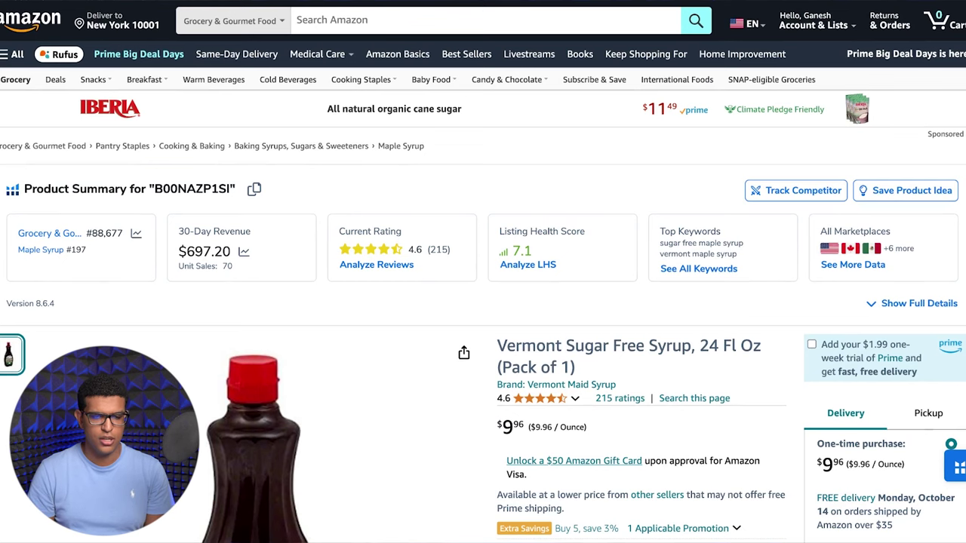
Step: Return to the top of the listing and copy the full product title
scroll(482, 302, "down", 3)
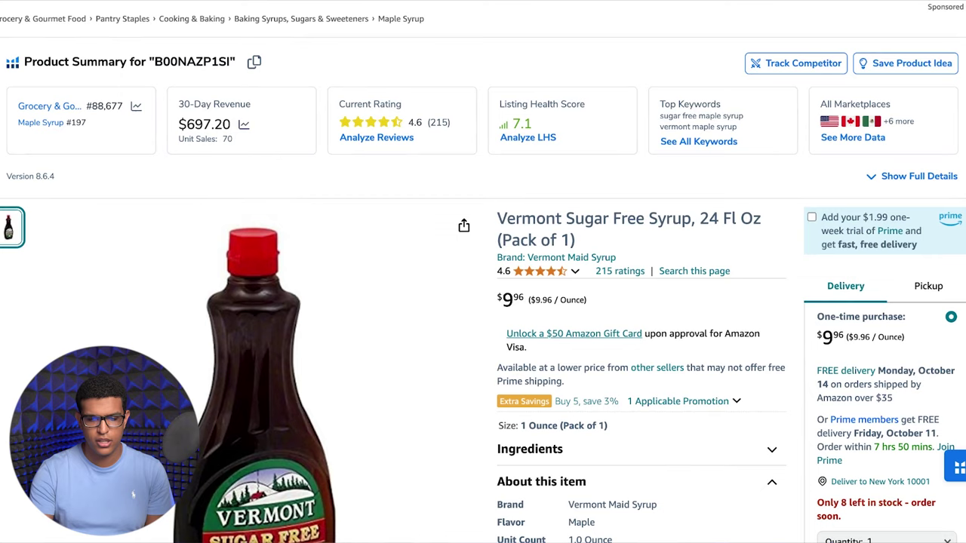
scroll(630, 217, "down", 2)
scroll(625, 216, "down", 5)
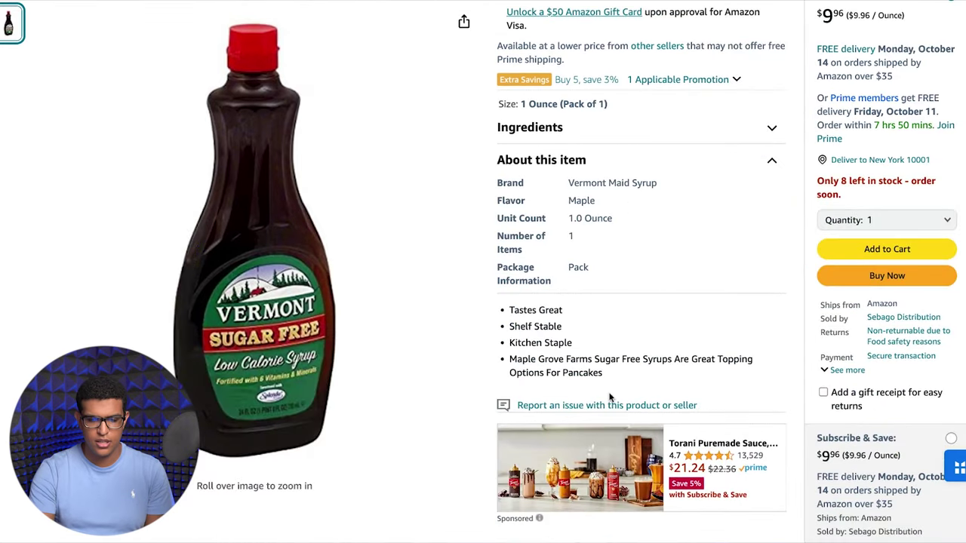
scroll(611, 378, "down", 10)
scroll(608, 397, "down", 10)
scroll(608, 397, "down", 3)
scroll(461, 332, "down", 10)
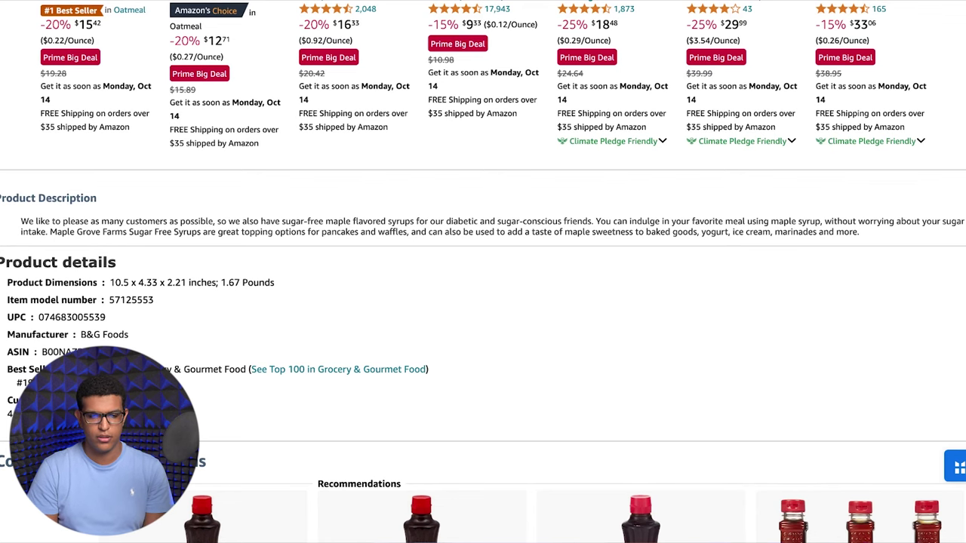
scroll(685, 182, "up", 5)
scroll(685, 182, "up", 10)
scroll(685, 182, "up", 10)
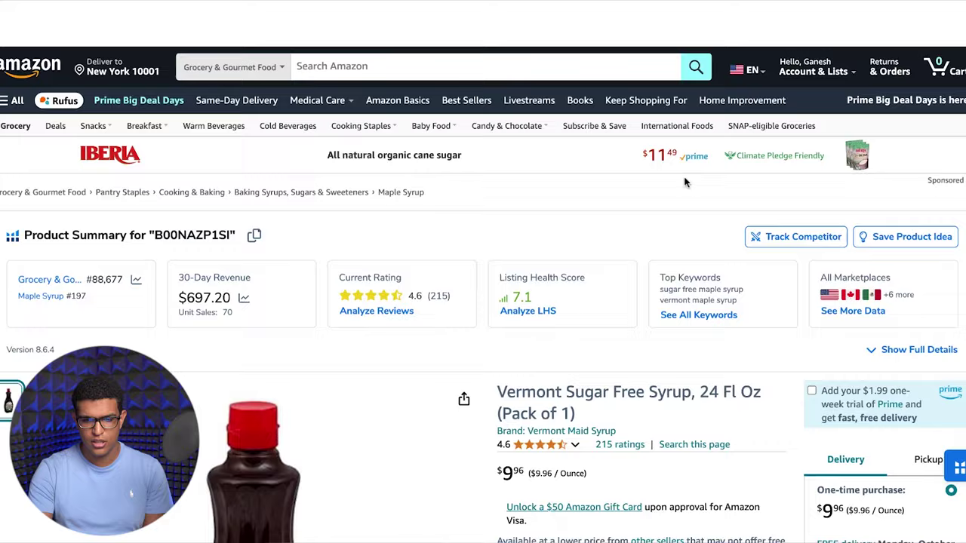
scroll(664, 249, "down", 2)
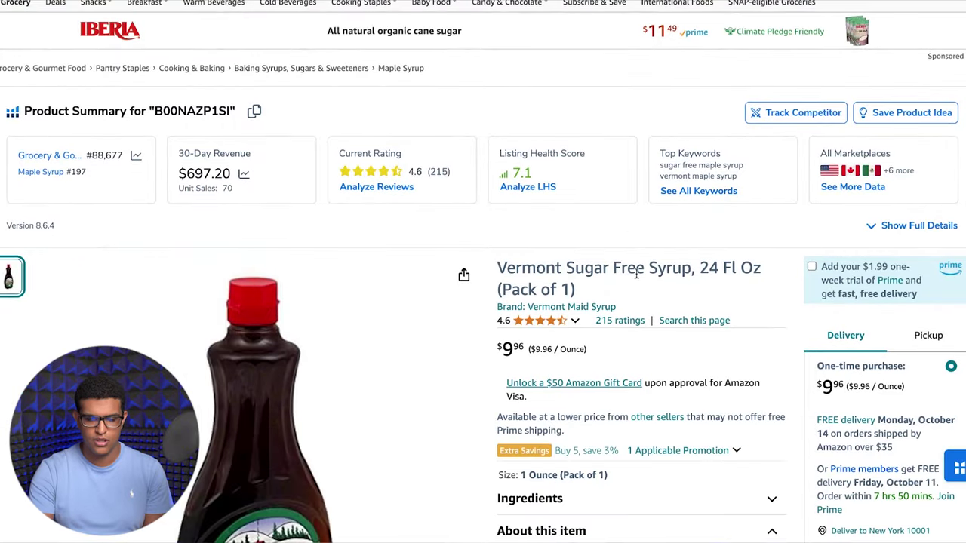
triple_click(579, 283)
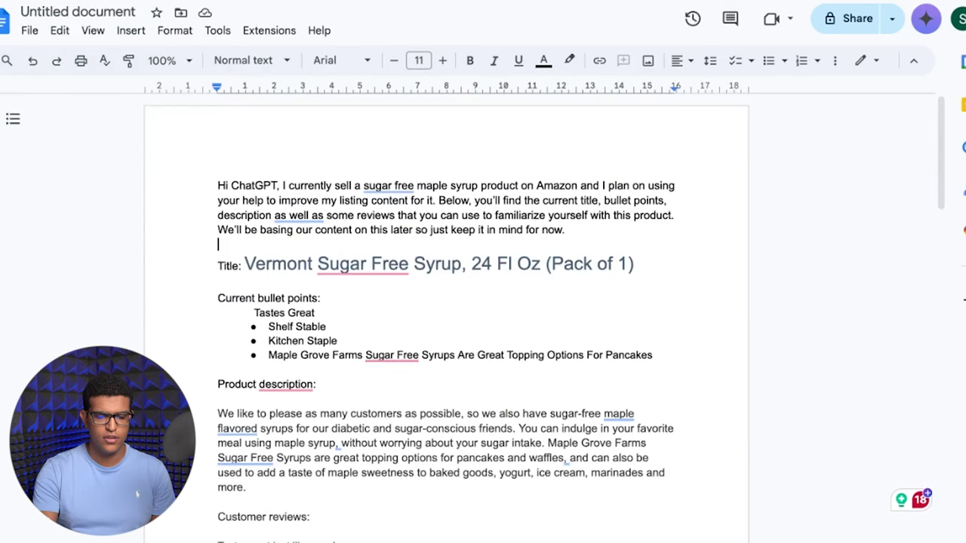
Step: Copy the Google Docs prompt from its opening paragraph through the reviews and send it to ChatGPT
scroll(433, 262, "down", 3)
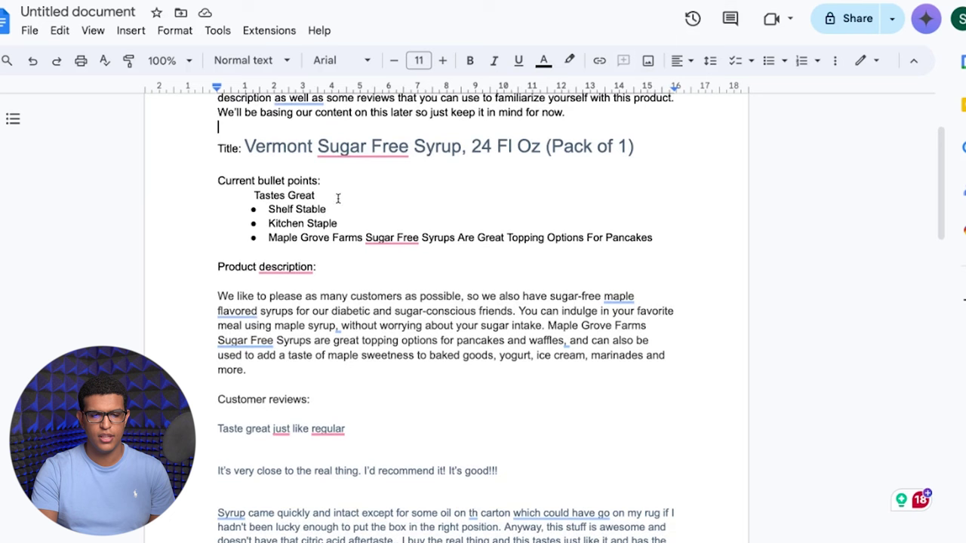
scroll(391, 334, "down", 4)
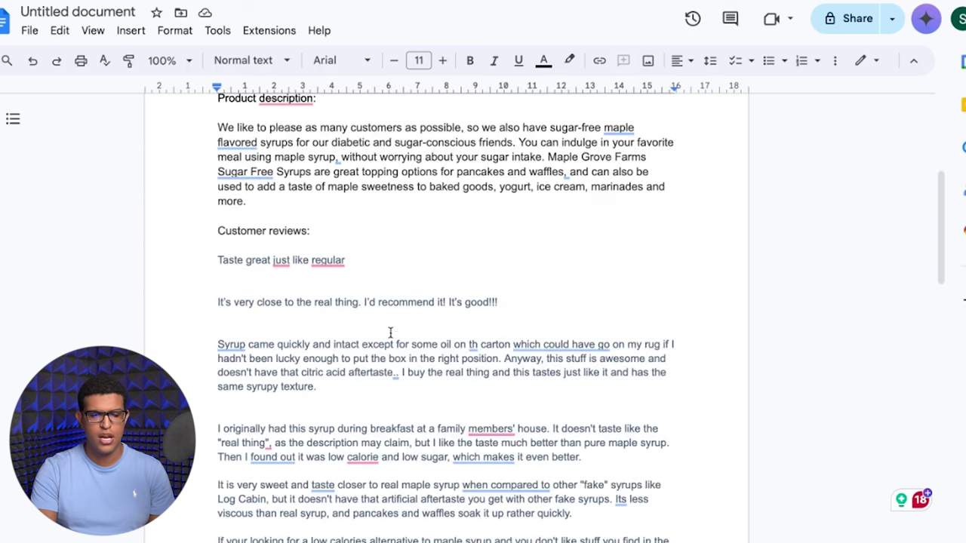
scroll(367, 288, "down", 2)
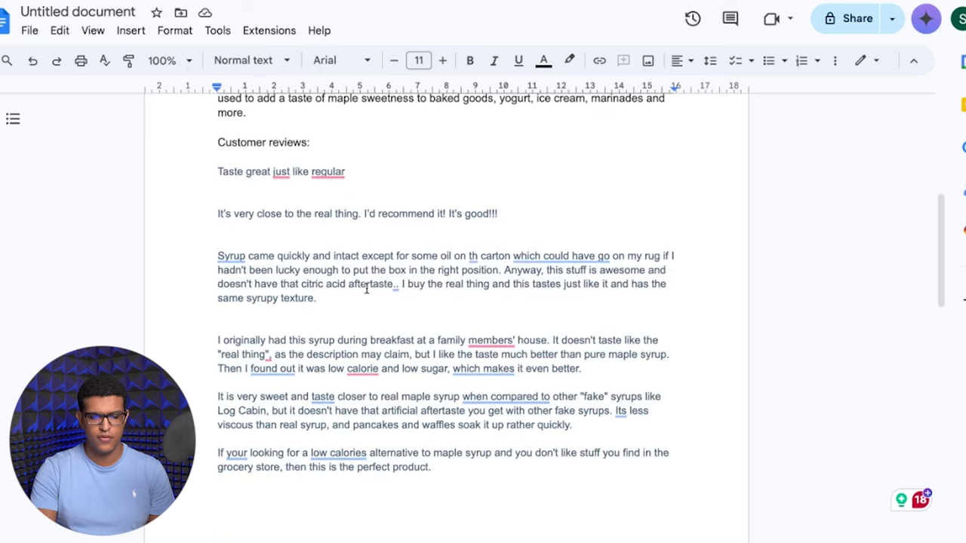
scroll(452, 416, "down", 4)
scroll(452, 416, "down", 3)
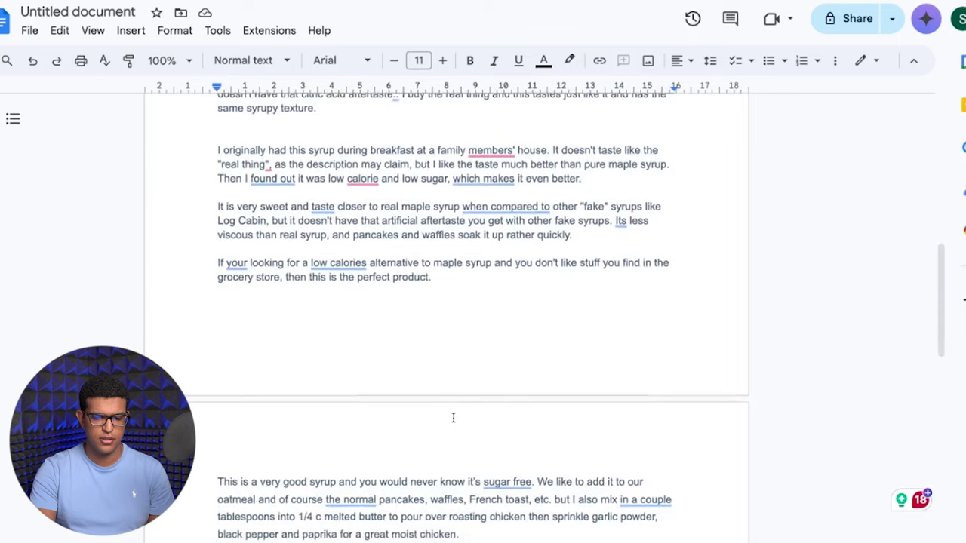
scroll(453, 416, "down", 10)
scroll(453, 415, "up", 20)
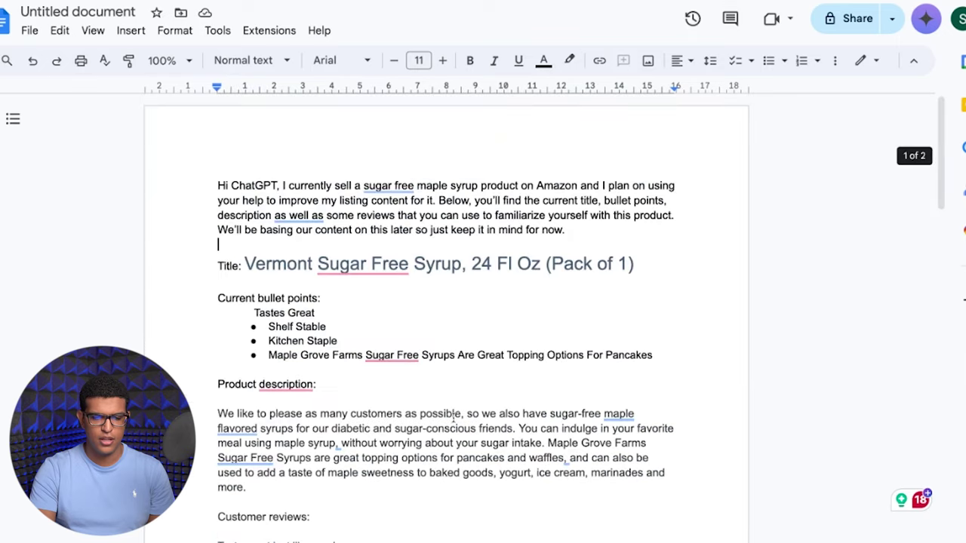
left_click(214, 184, "shift")
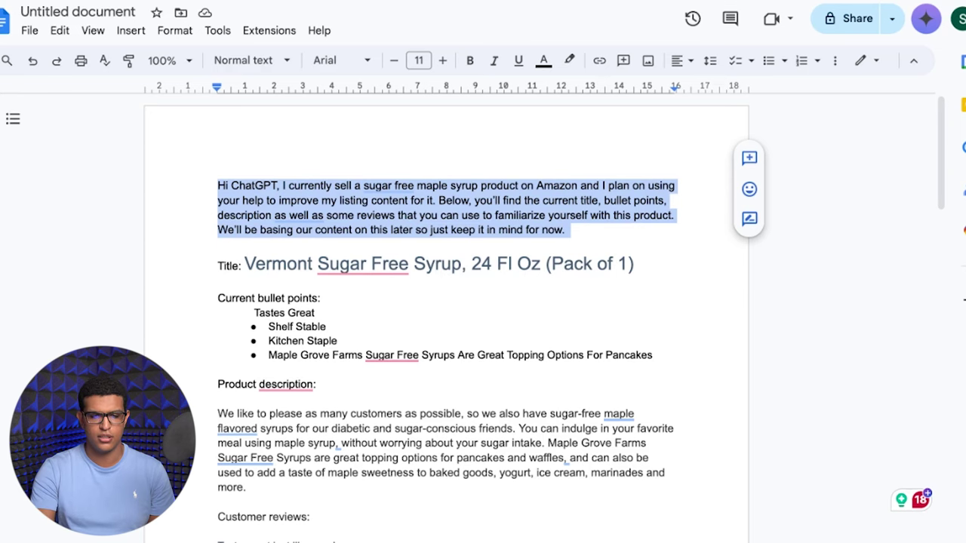
scroll(485, 352, "down", 15)
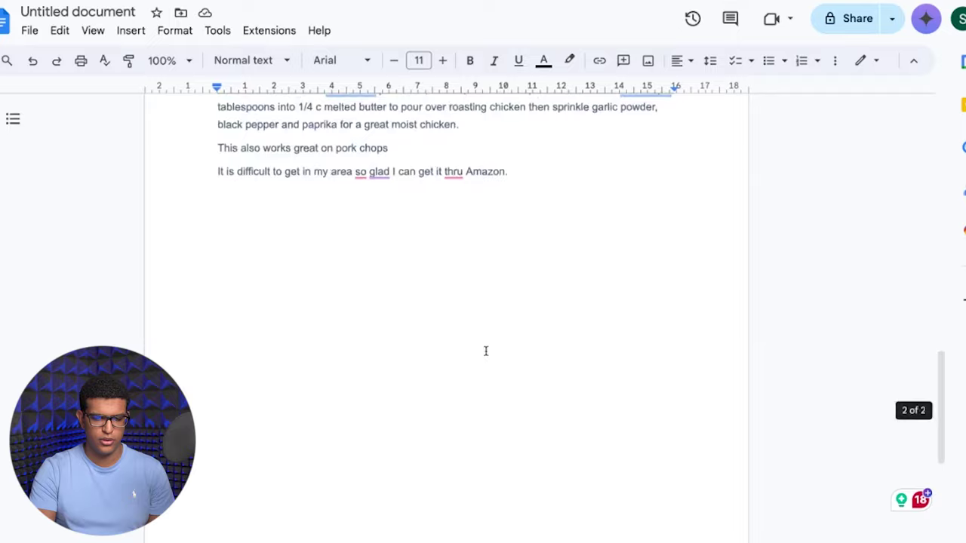
scroll(485, 351, "up", 15)
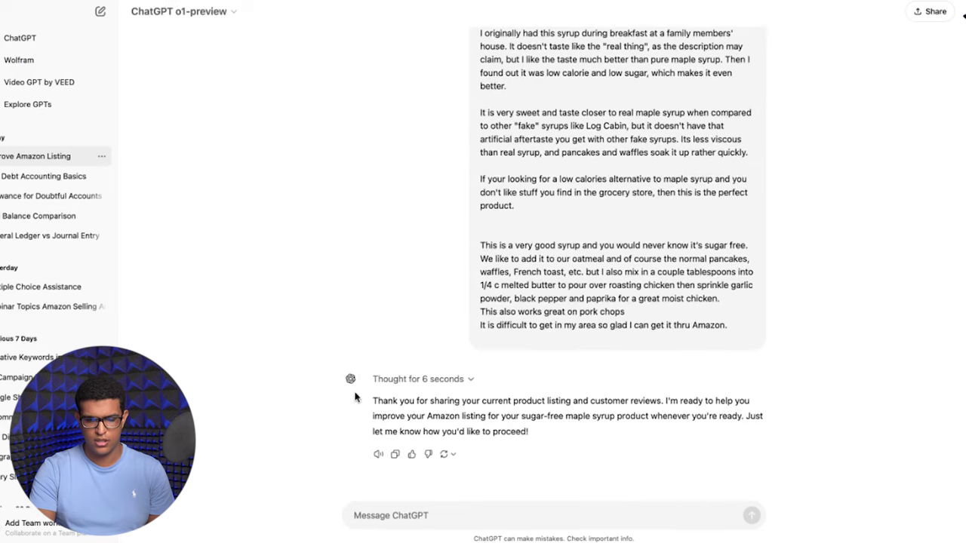
Step: Scroll back through the sent prompt and ChatGPT's acknowledgement
scroll(355, 398, "up", 2)
scroll(666, 236, "up", 5)
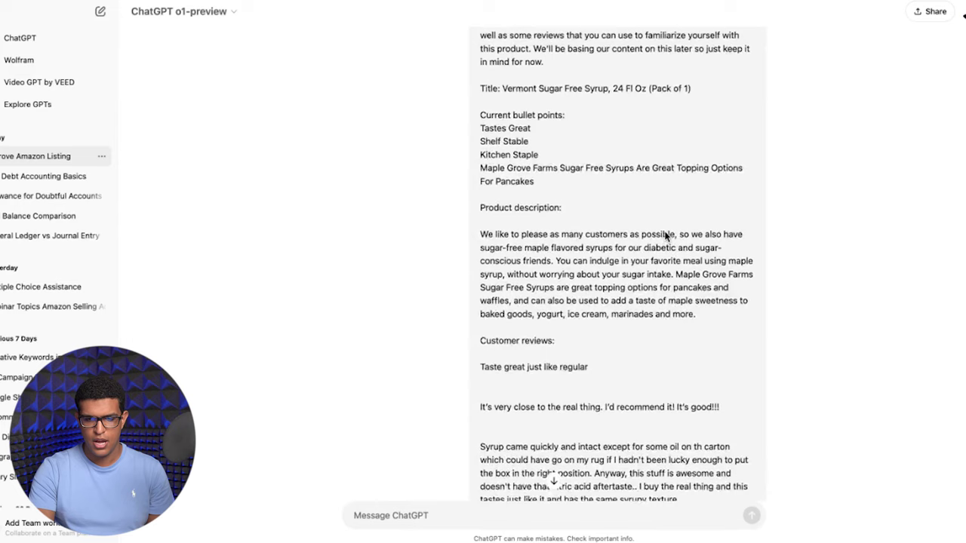
scroll(665, 236, "up", 1)
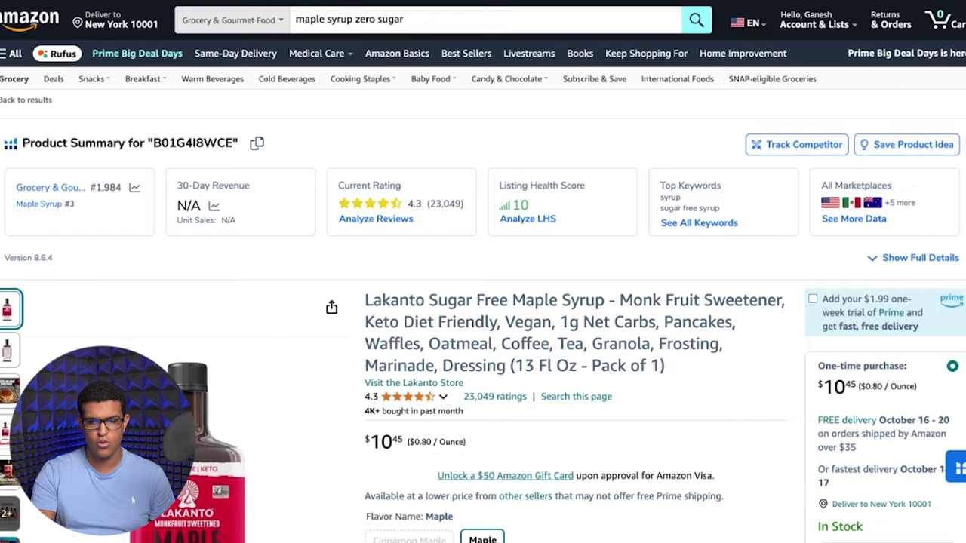
Step: Browse the Wholesome Yum Zero Sugar Maple Syrup page's details, Helium 10 calculators and description
scroll(717, 382, "down", 1)
scroll(727, 349, "down", 2)
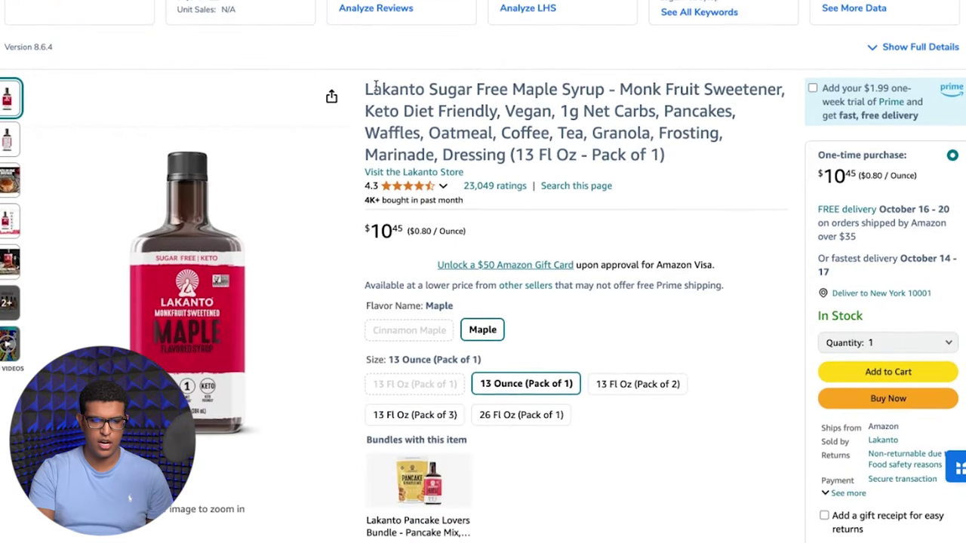
scroll(581, 398, "down", 7)
scroll(581, 398, "down", 5)
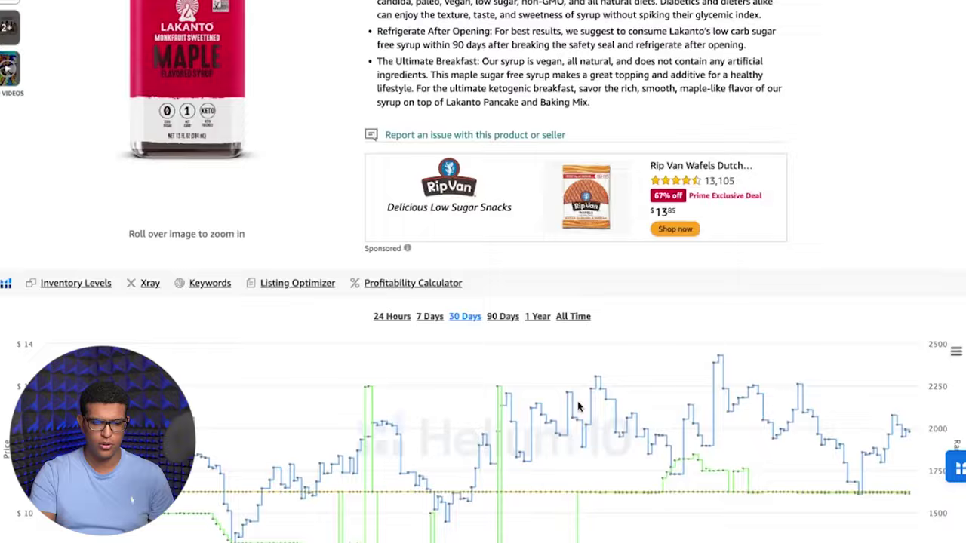
scroll(578, 403, "down", 5)
scroll(579, 403, "down", 5)
scroll(579, 403, "down", 5)
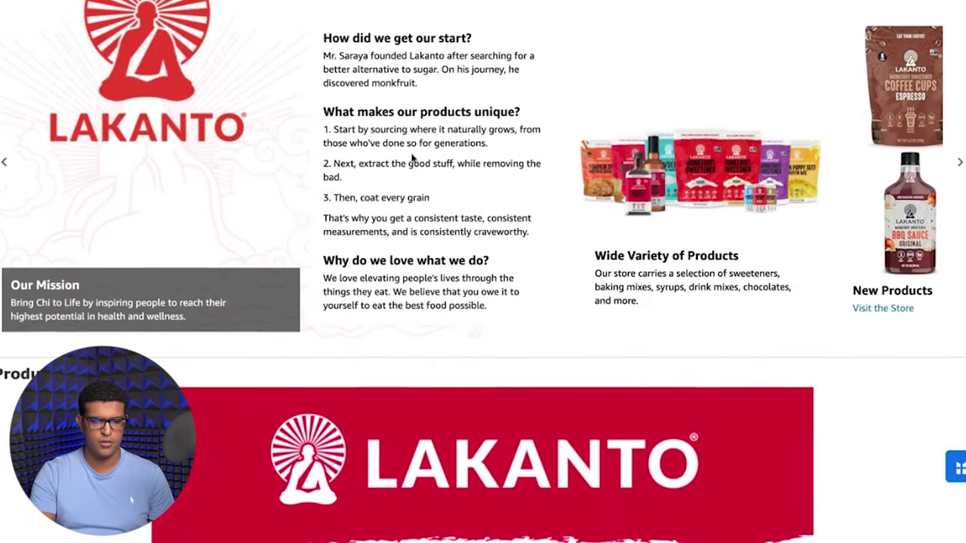
scroll(459, 227, "down", 2)
scroll(447, 215, "down", 4)
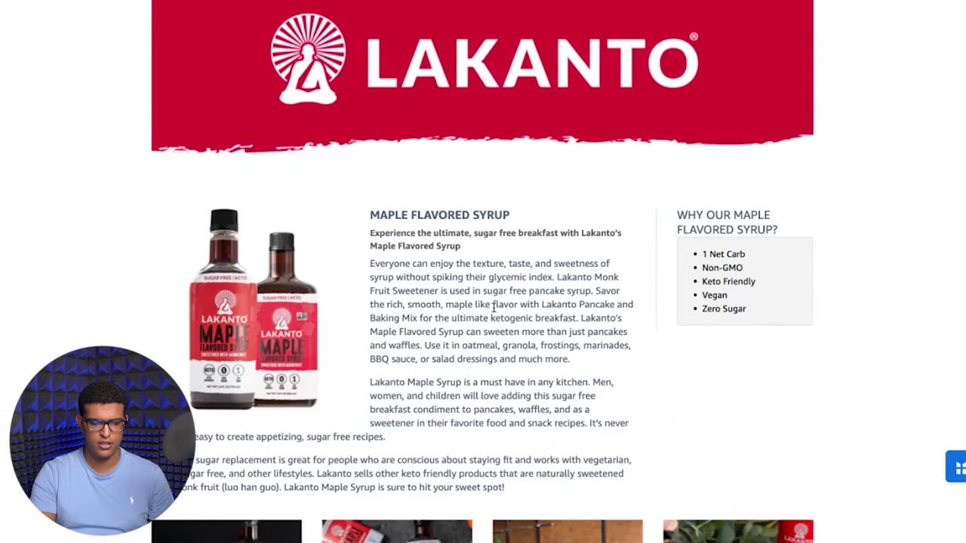
scroll(493, 305, "down", 6)
scroll(493, 308, "down", 2)
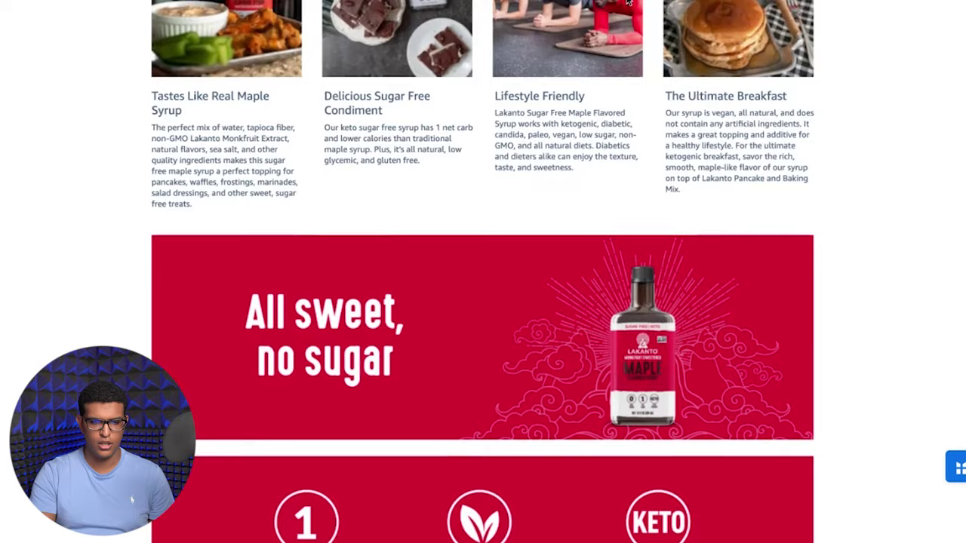
scroll(601, 104, "up", 5)
scroll(649, 222, "up", 5)
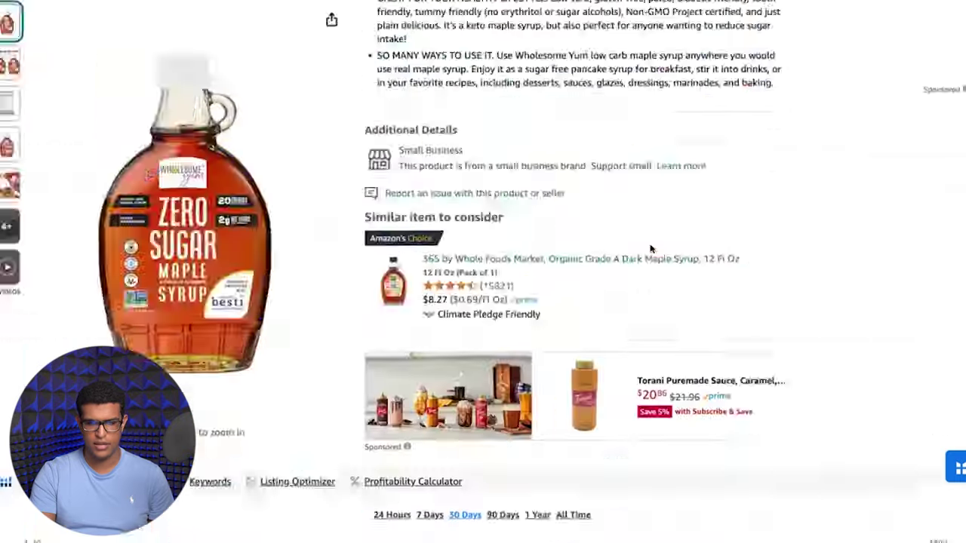
scroll(649, 250, "up", 5)
scroll(651, 249, "down", 2)
scroll(641, 271, "down", 5)
scroll(596, 350, "down", 10)
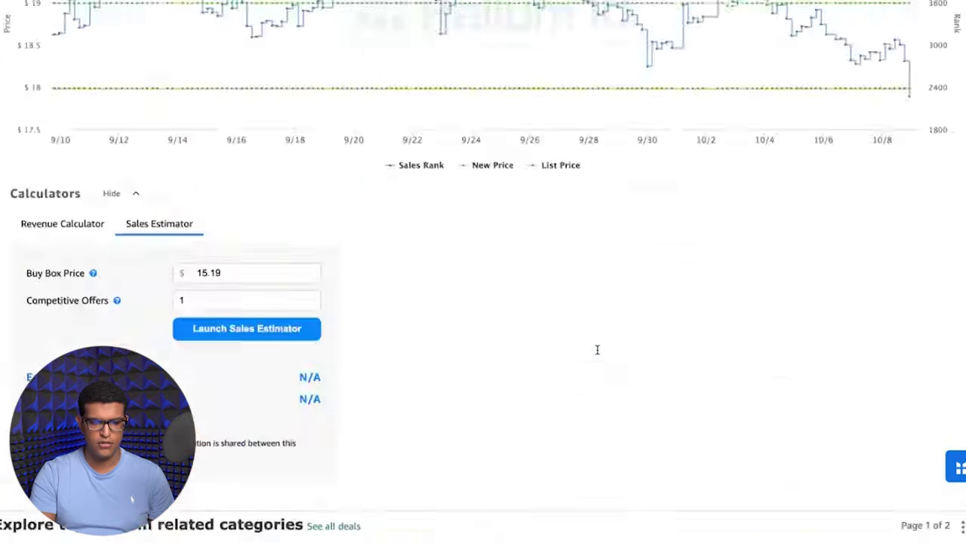
scroll(597, 350, "down", 10)
scroll(597, 350, "down", 5)
scroll(597, 362, "up", 3)
scroll(597, 377, "up", 5)
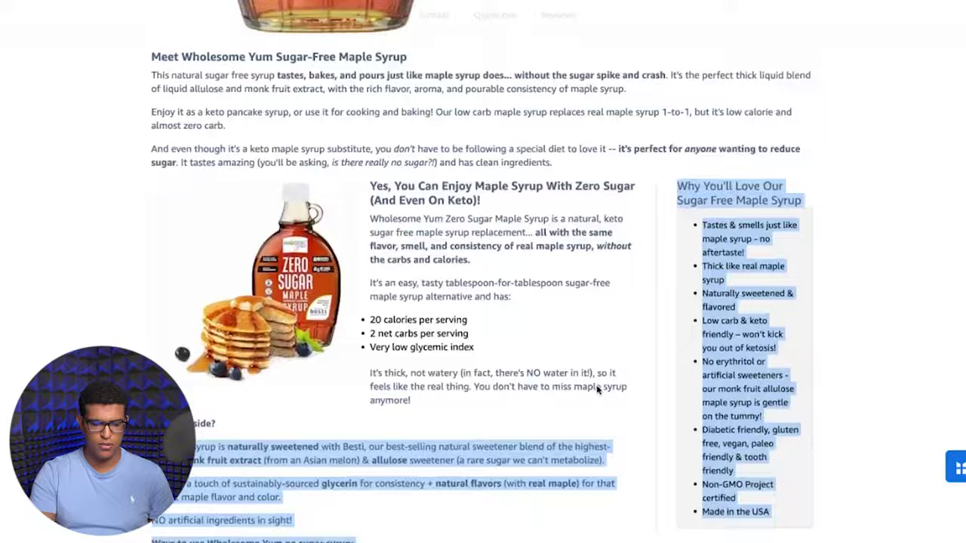
scroll(596, 389, "up", 5)
scroll(596, 388, "up", 15)
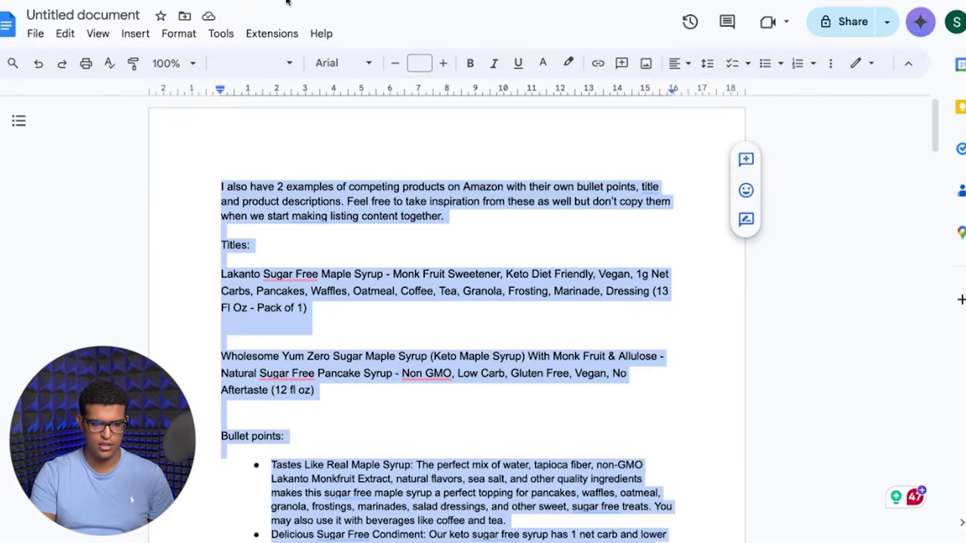
left_click(498, 277)
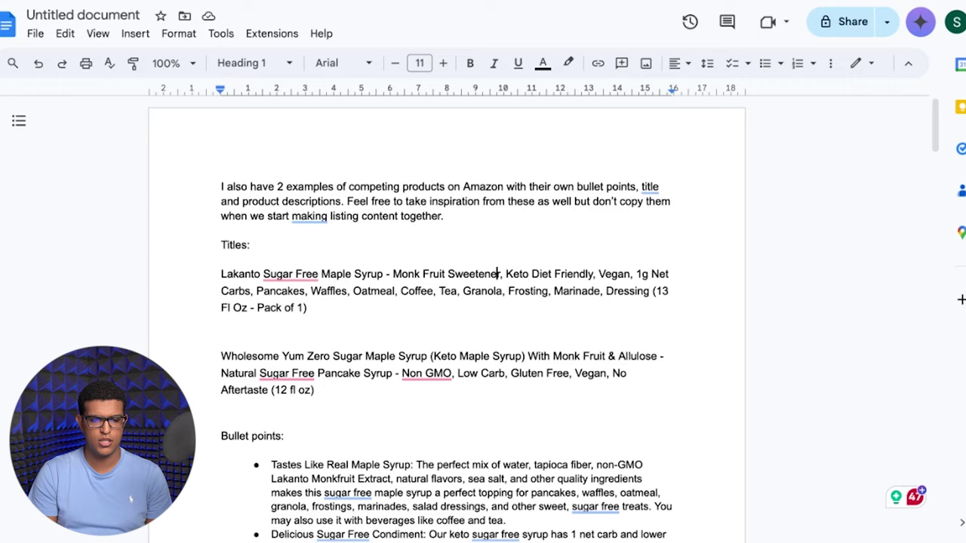
scroll(476, 258, "down", 2)
scroll(476, 258, "down", 15)
scroll(476, 258, "down", 10)
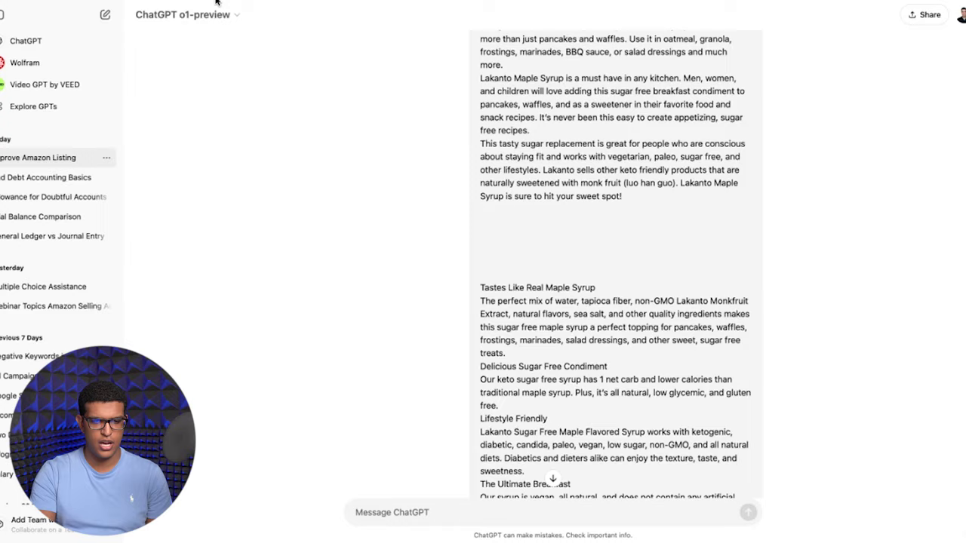
scroll(552, 198, "up", 5)
scroll(552, 198, "up", 5)
scroll(553, 198, "up", 5)
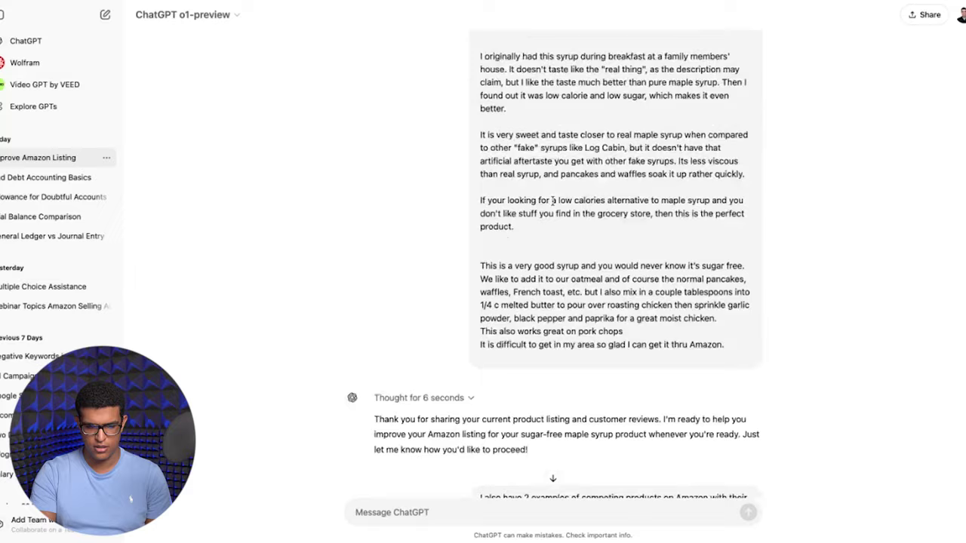
scroll(552, 201, "down", 5)
scroll(662, 282, "down", 10)
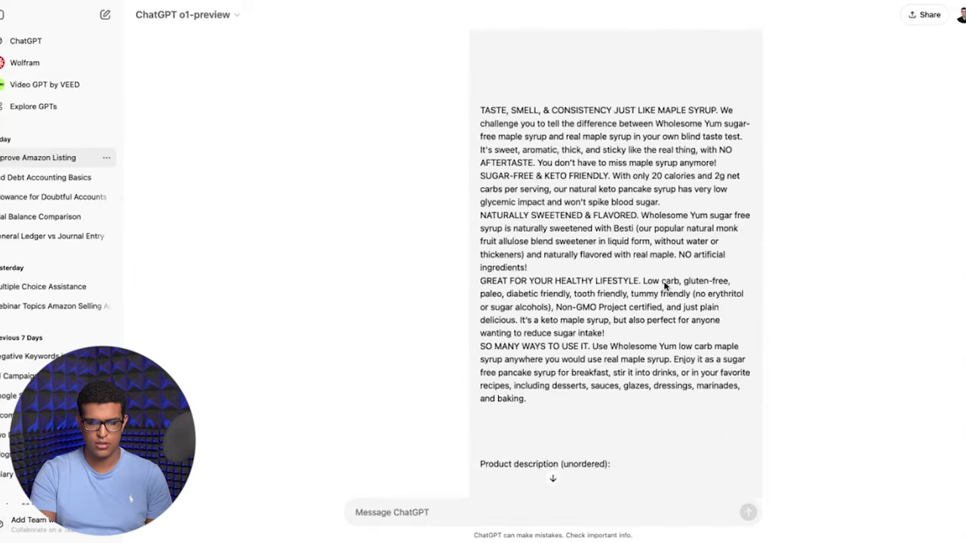
scroll(665, 285, "down", 1)
scroll(665, 285, "down", 3)
scroll(717, 226, "down", 5)
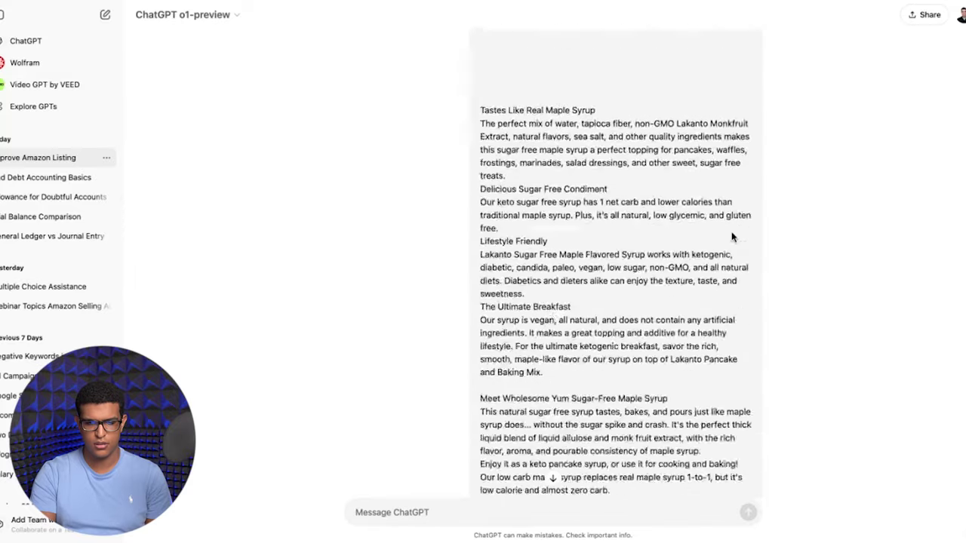
scroll(731, 233, "down", 5)
scroll(731, 233, "down", 3)
scroll(733, 156, "up", 1)
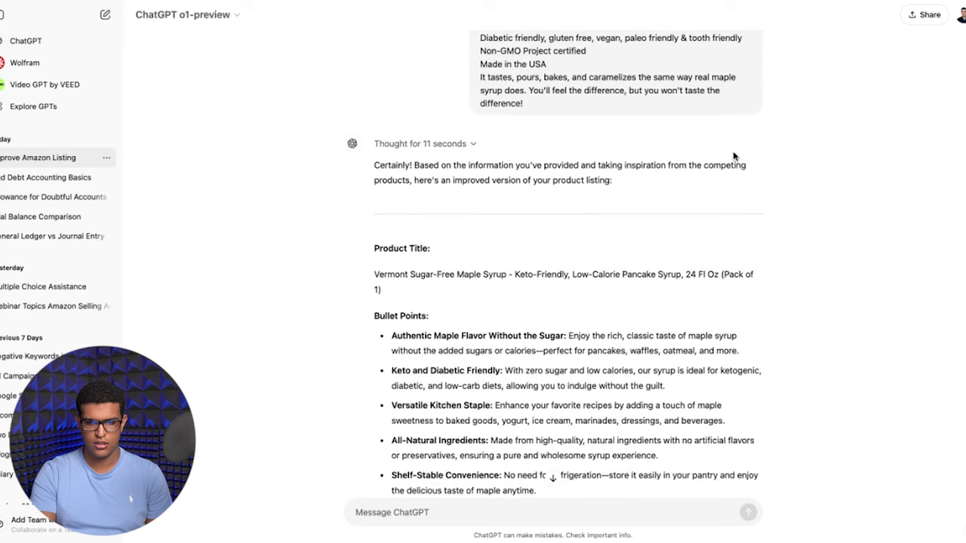
scroll(422, 201, "down", 1)
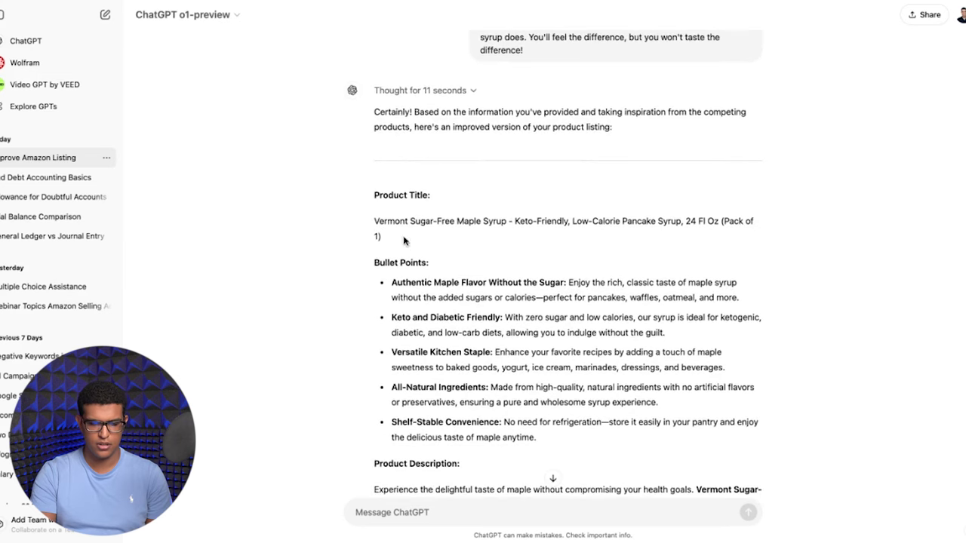
scroll(483, 227, "down", 1)
left_click_drag(481, 218, 370, 165)
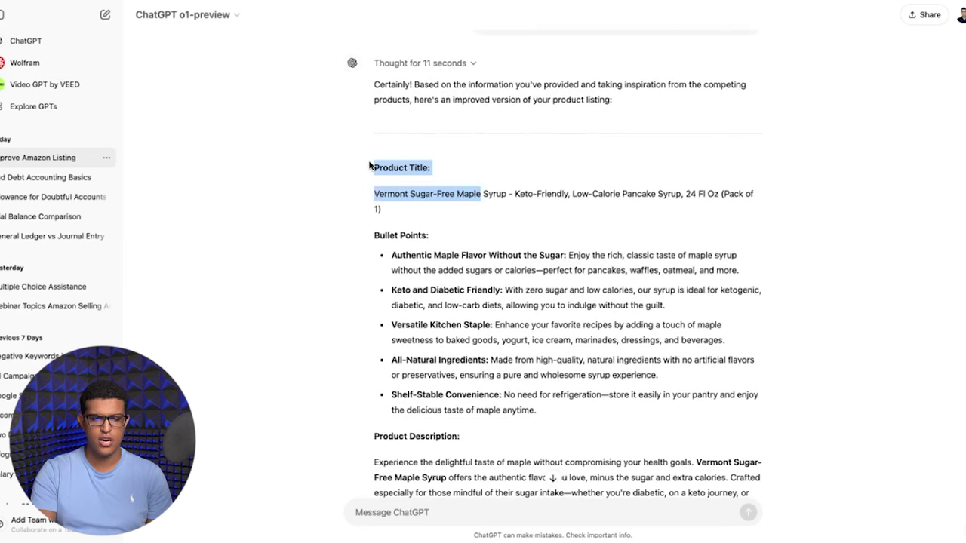
key("shift+Down")
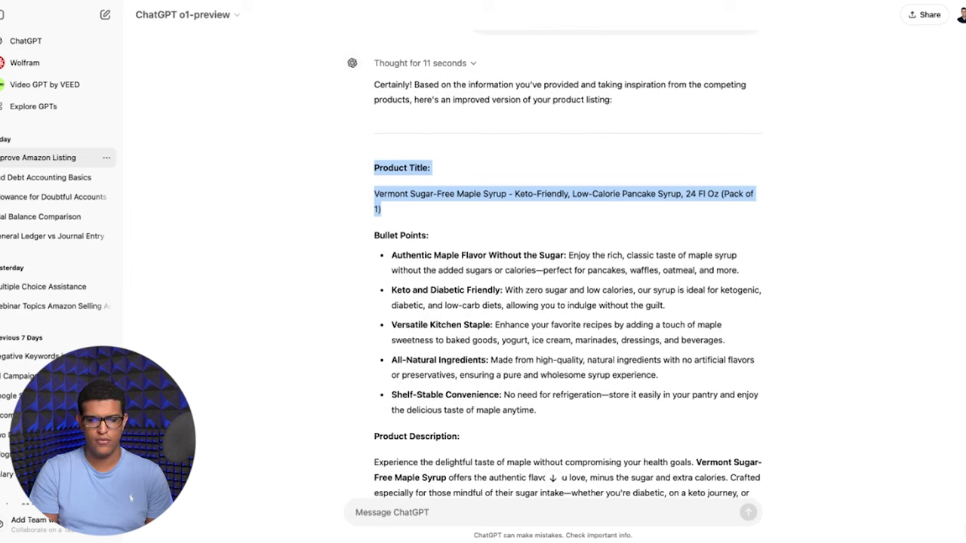
left_click(440, 234)
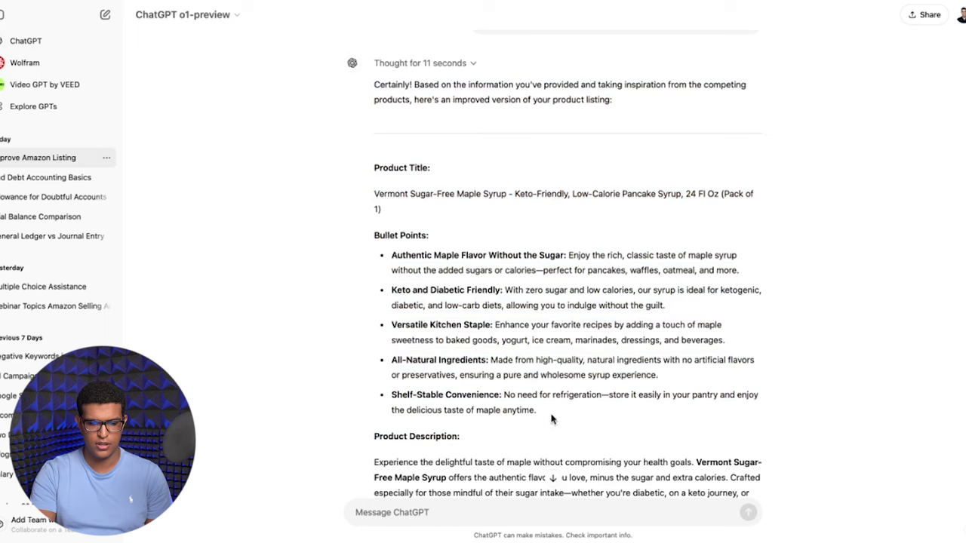
scroll(551, 419, "down", 1)
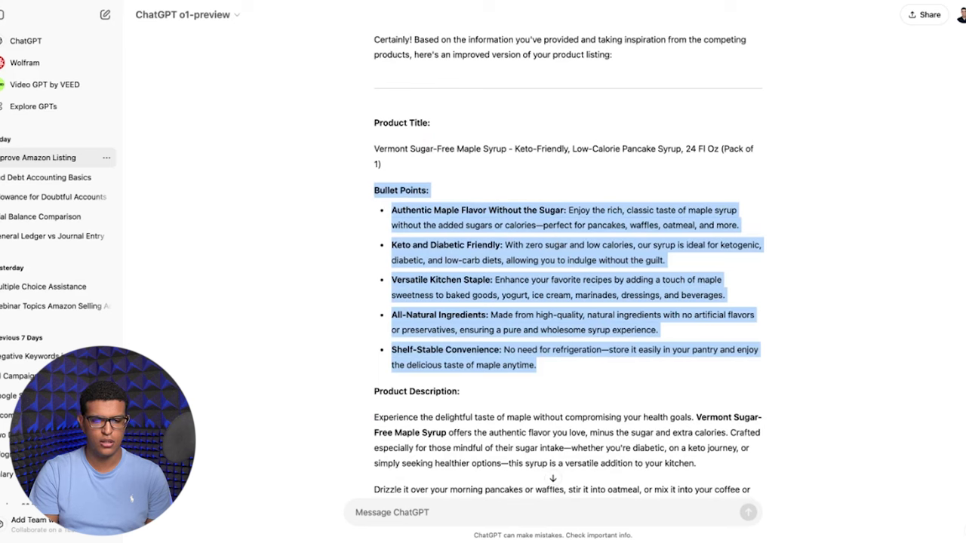
left_click(657, 222)
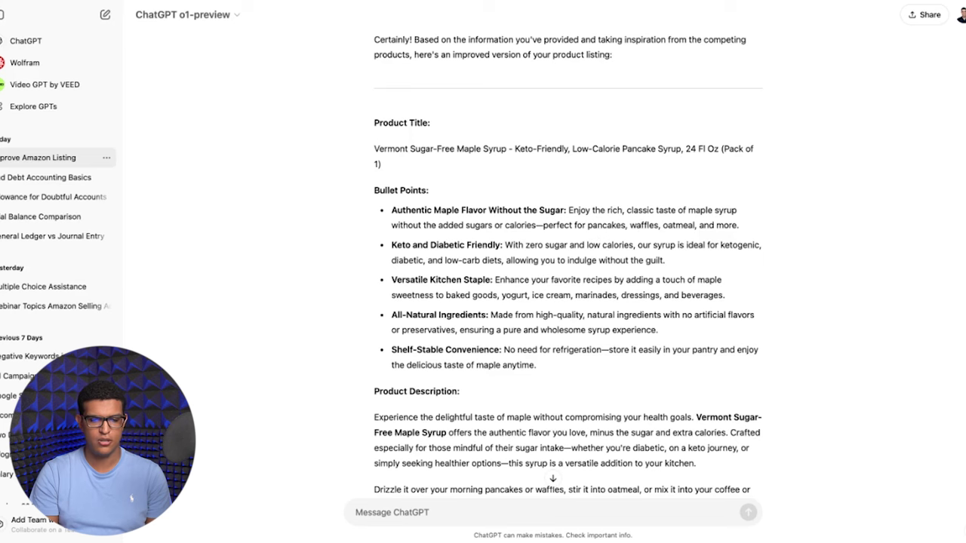
scroll(586, 220, "down", 3)
scroll(585, 220, "down", 3)
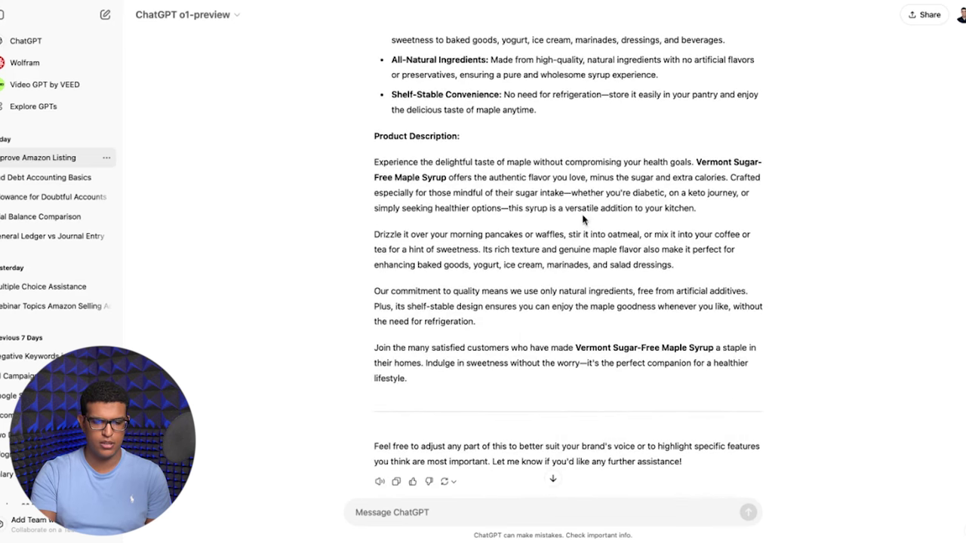
Step: Ask ChatGPT to make the title longer and more like the competitors'
left_click_drag(374, 165, 714, 345)
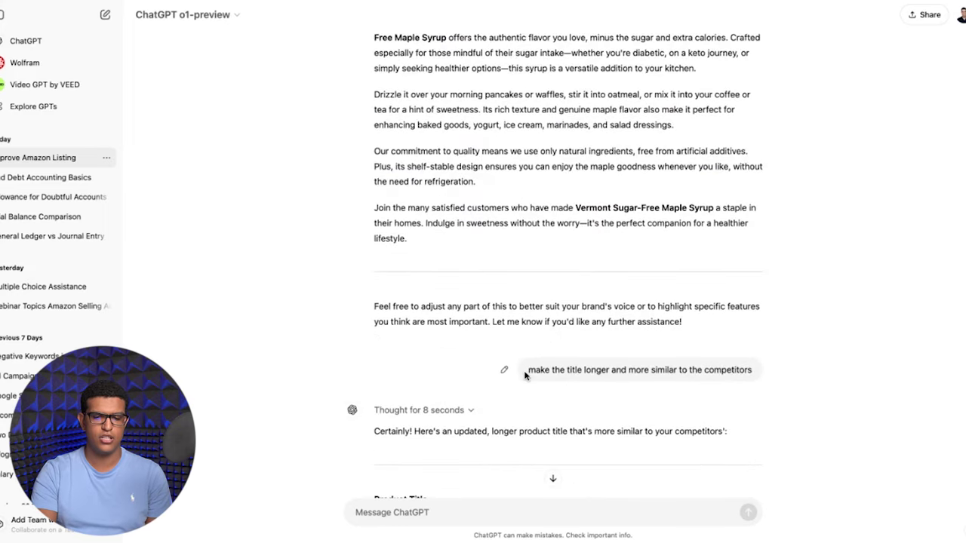
triple_click(526, 370)
scroll(615, 405, "down", 2)
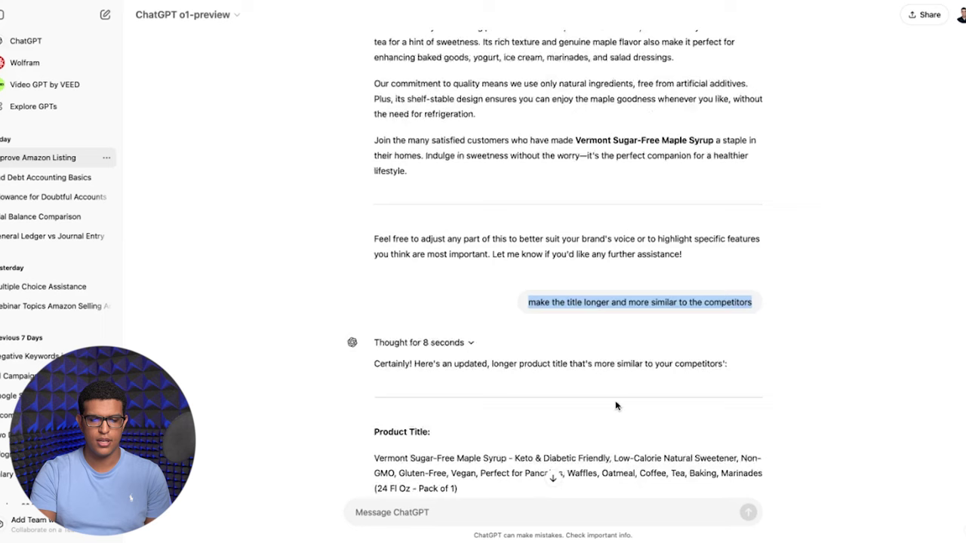
scroll(615, 405, "down", 1)
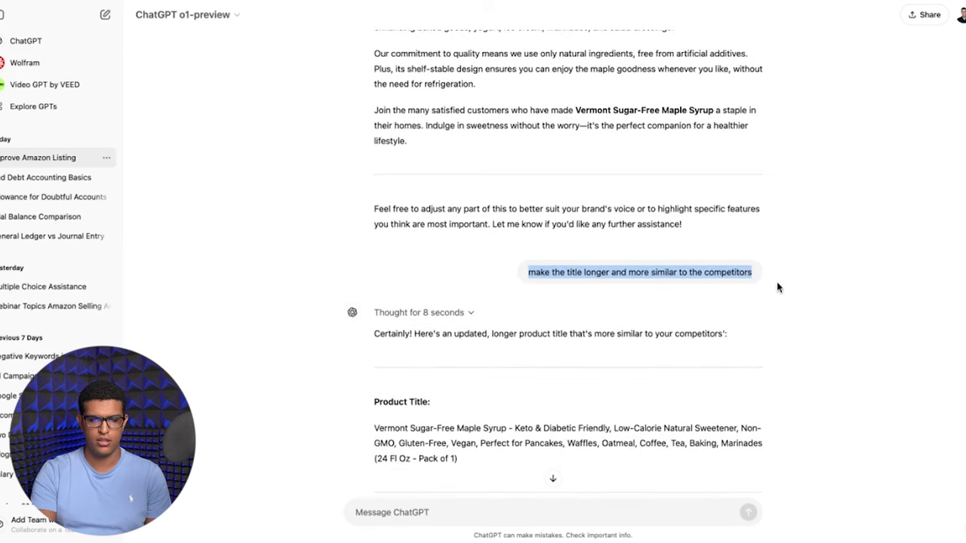
scroll(777, 287, "down", 10)
scroll(778, 286, "up", 2)
scroll(552, 468, "up", 8)
scroll(744, 285, "down", 1)
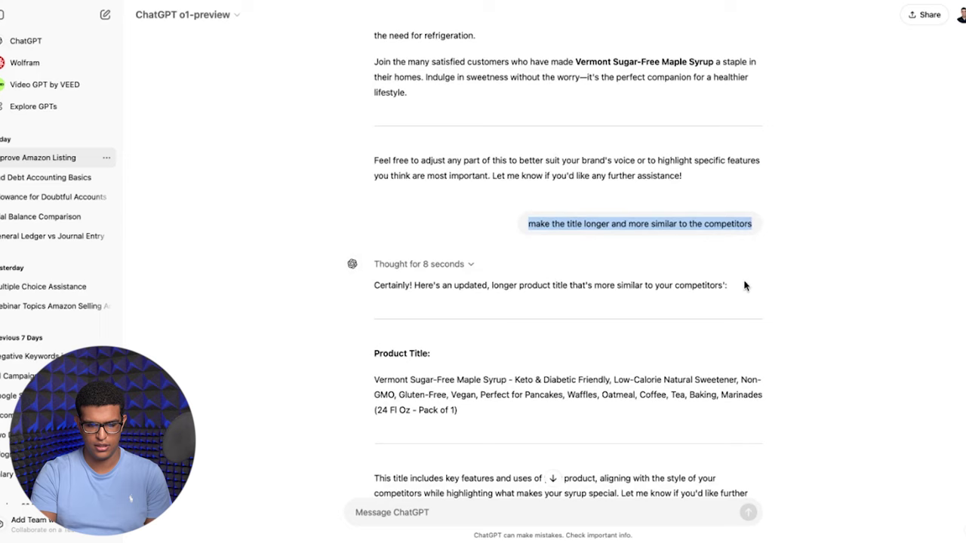
scroll(744, 285, "down", 1)
mouse_move(370, 329)
left_mouse_down()
mouse_move(494, 342)
mouse_move(458, 359)
left_mouse_up()
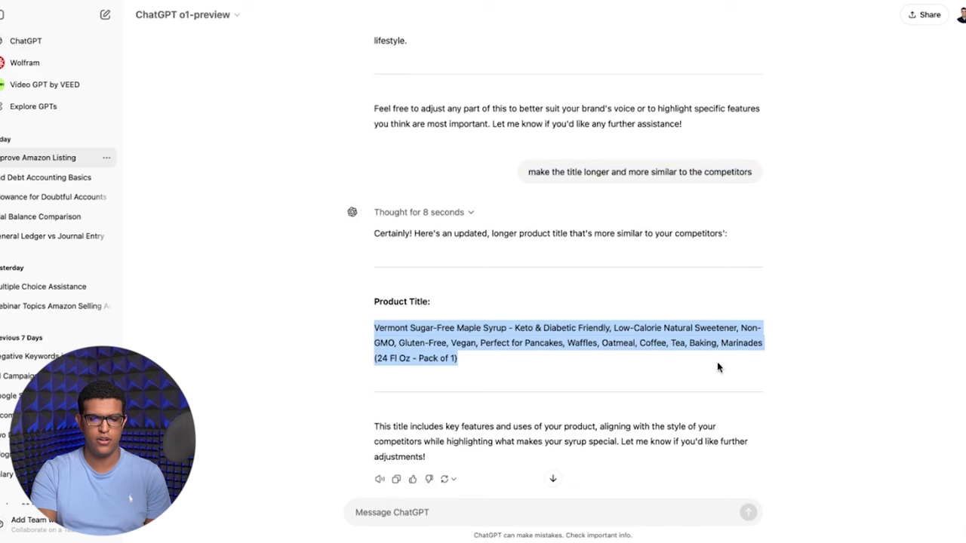
left_click(612, 332)
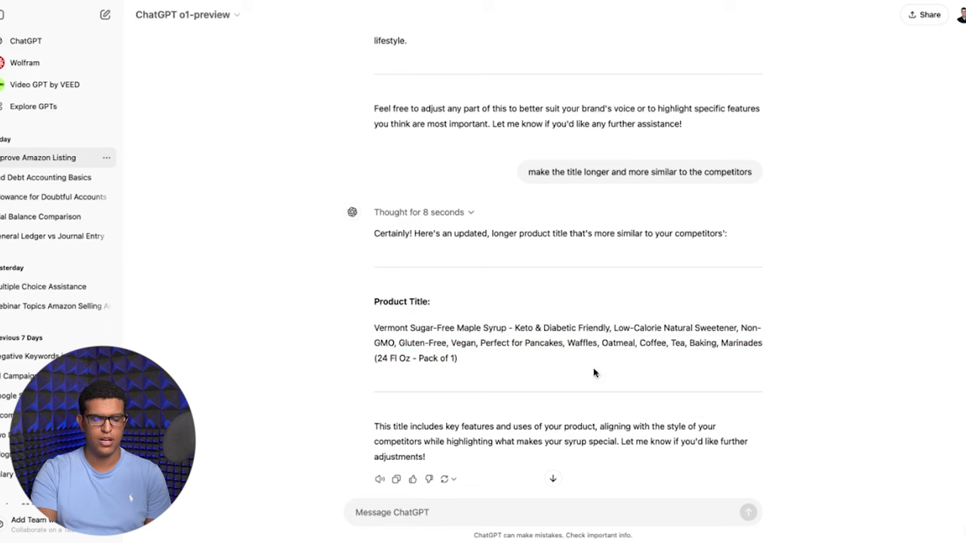
Step: Review the reply's extended Vermont sugar-free maple syrup title
scroll(493, 350, "down", 1)
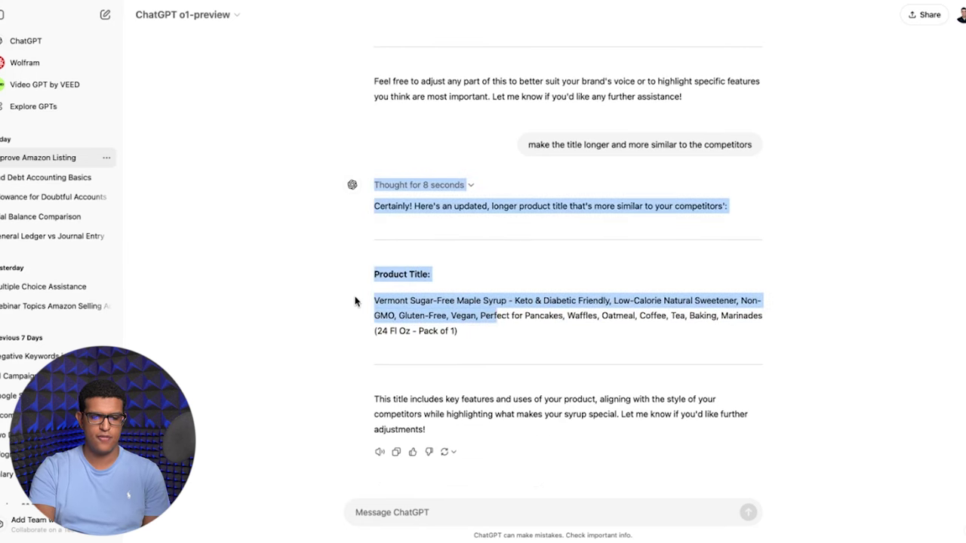
left_click_drag(372, 184, 489, 320)
left_click(489, 321)
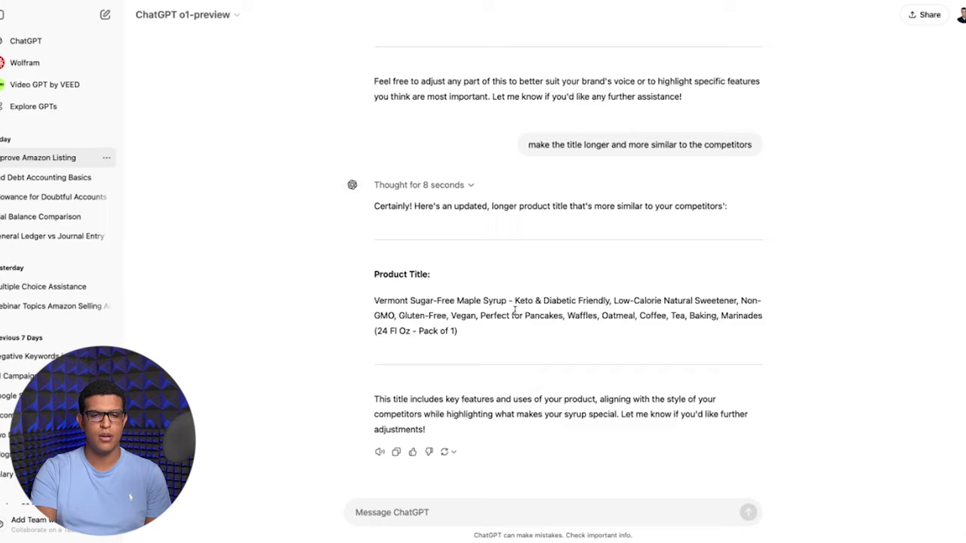
scroll(515, 309, "up", 1)
scroll(552, 418, "up", 10)
scroll(551, 418, "down", 8)
scroll(552, 478, "down", 3)
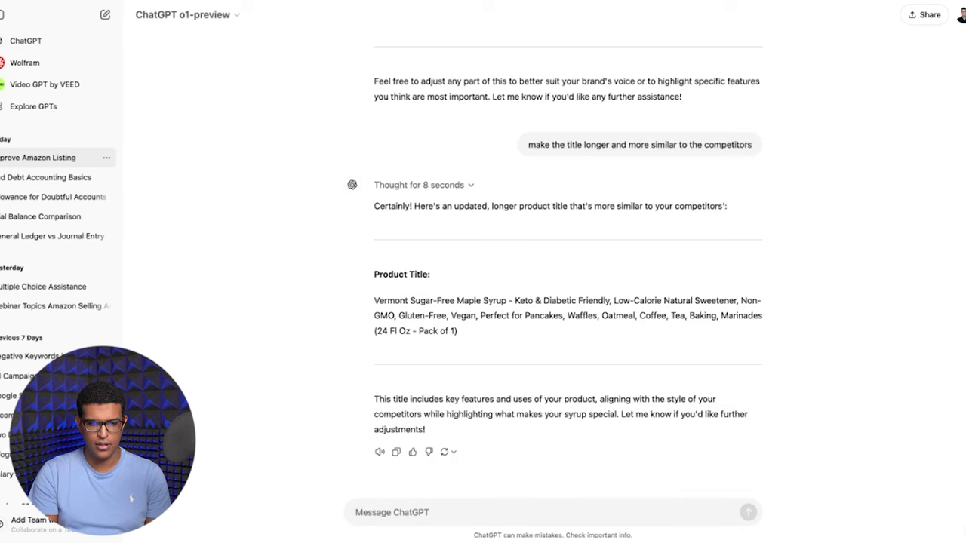
Step: Read the five-image plan, beginning with the main hero-shot description
scroll(665, 201, "up", 2)
scroll(665, 200, "up", 2)
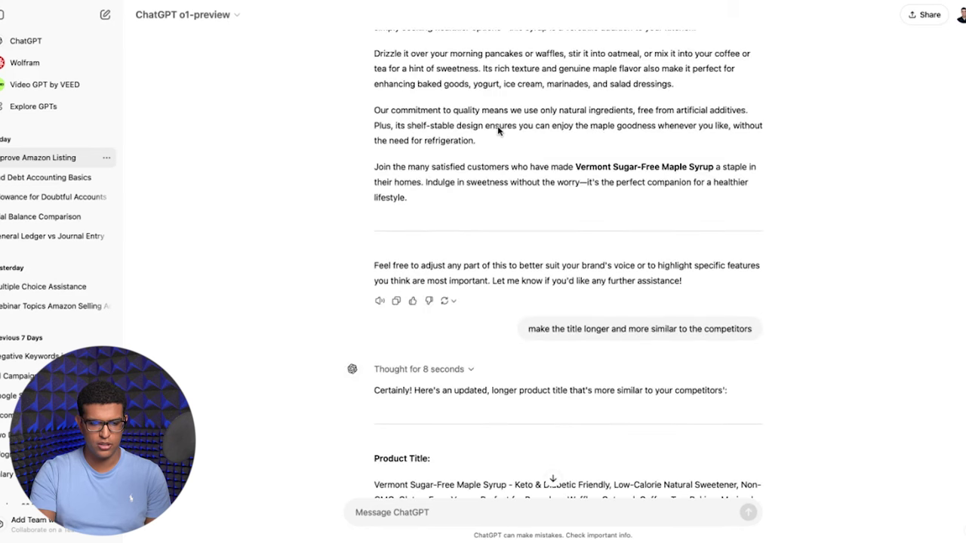
scroll(498, 131, "down", 4)
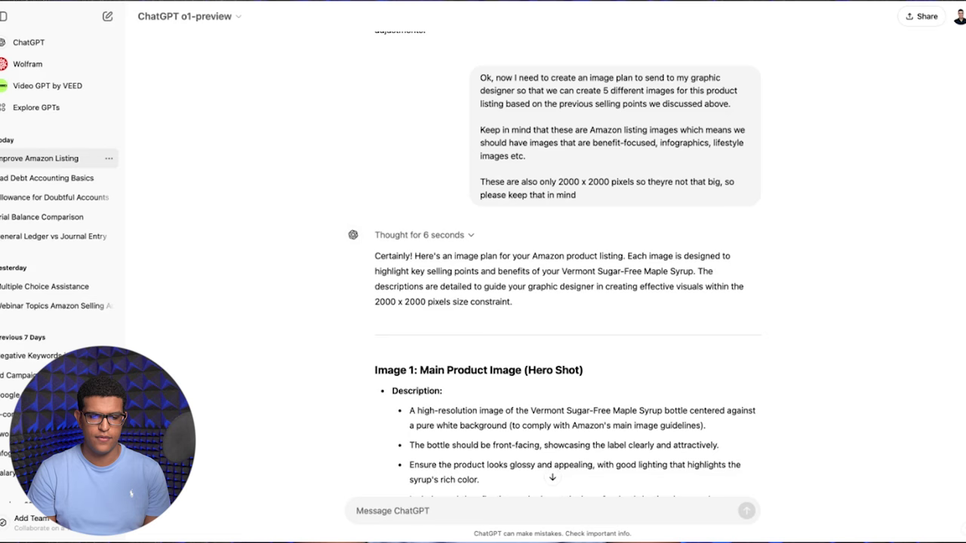
scroll(702, 257, "up", 3)
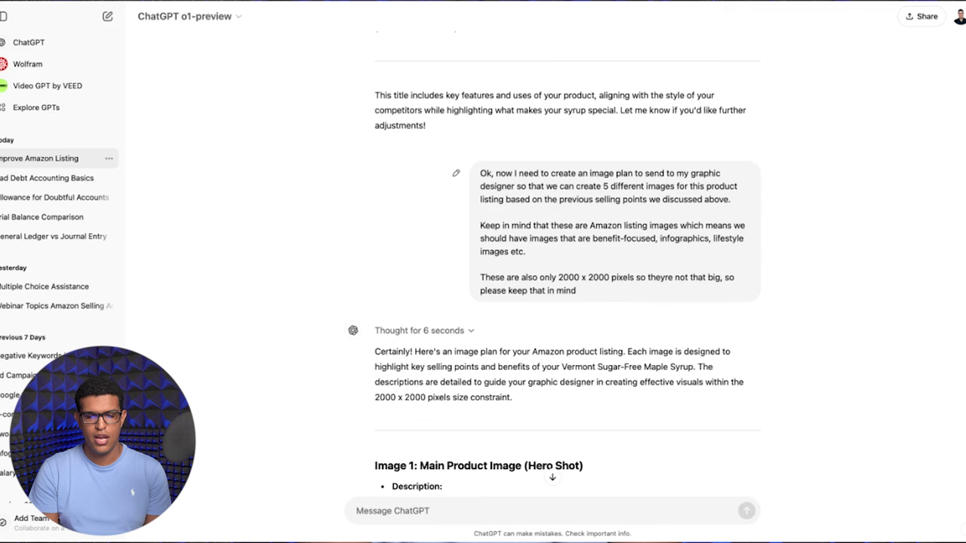
scroll(568, 301, "down", 3)
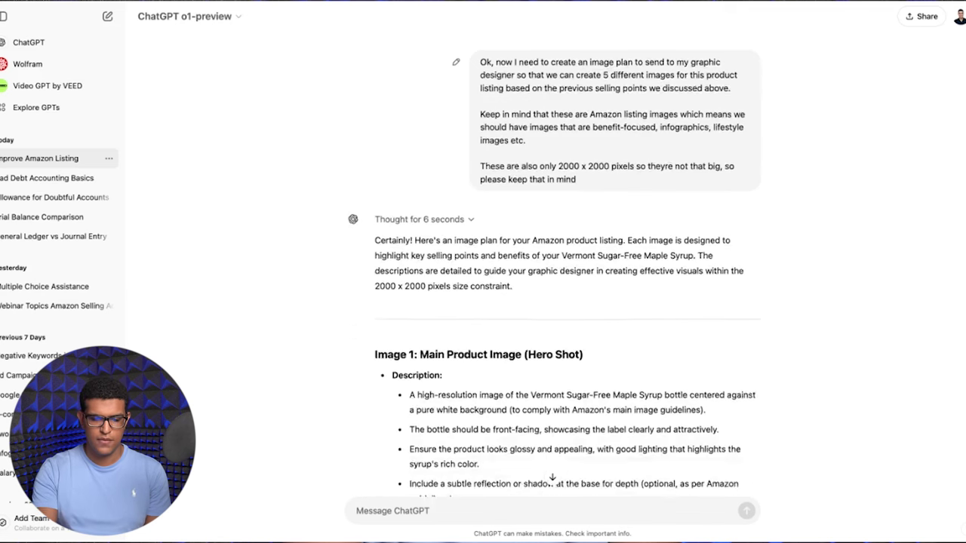
scroll(588, 231, "down", 5)
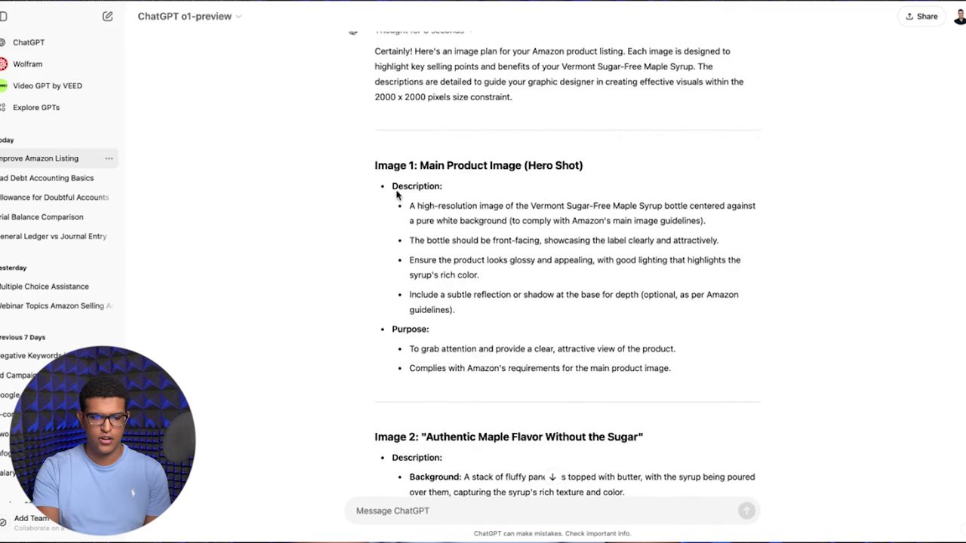
left_click(372, 169, "shift")
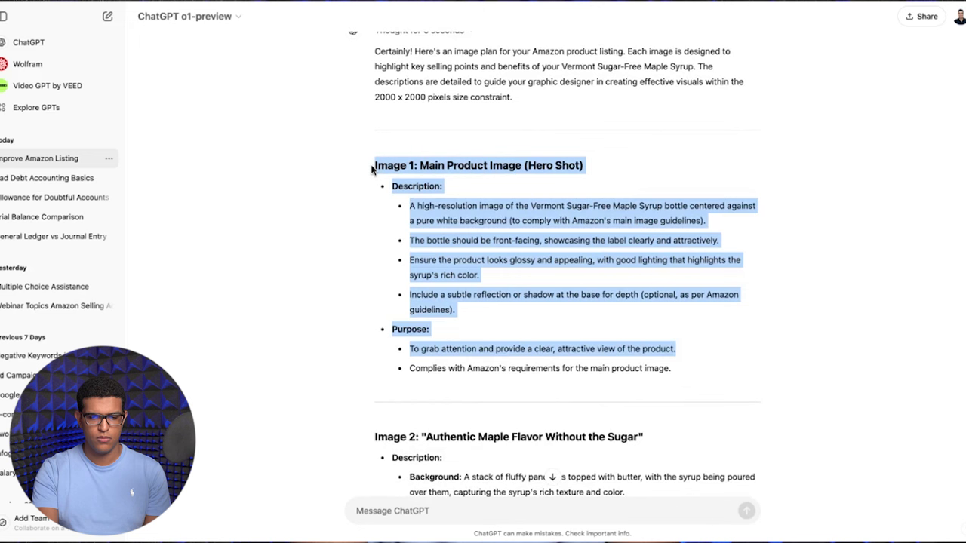
left_click(372, 169)
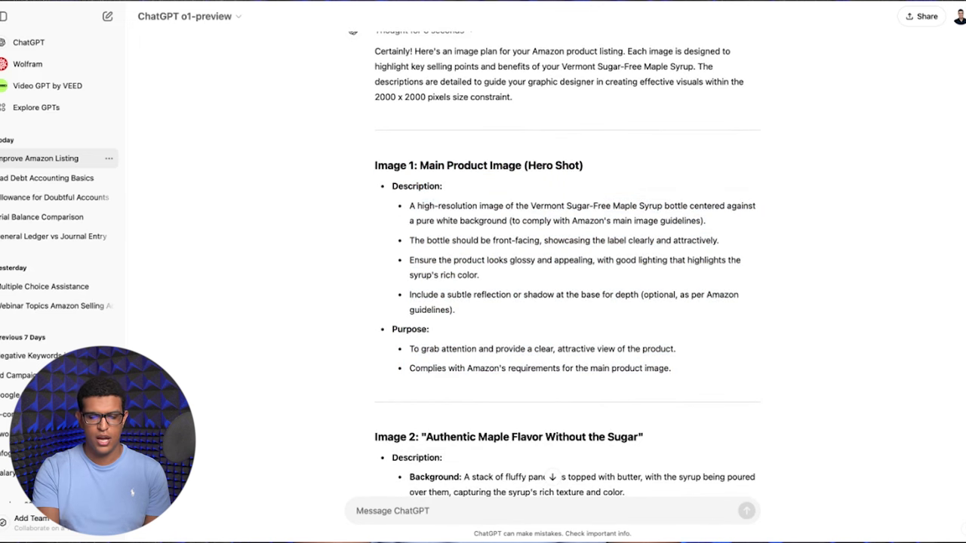
scroll(691, 321, "down", 5)
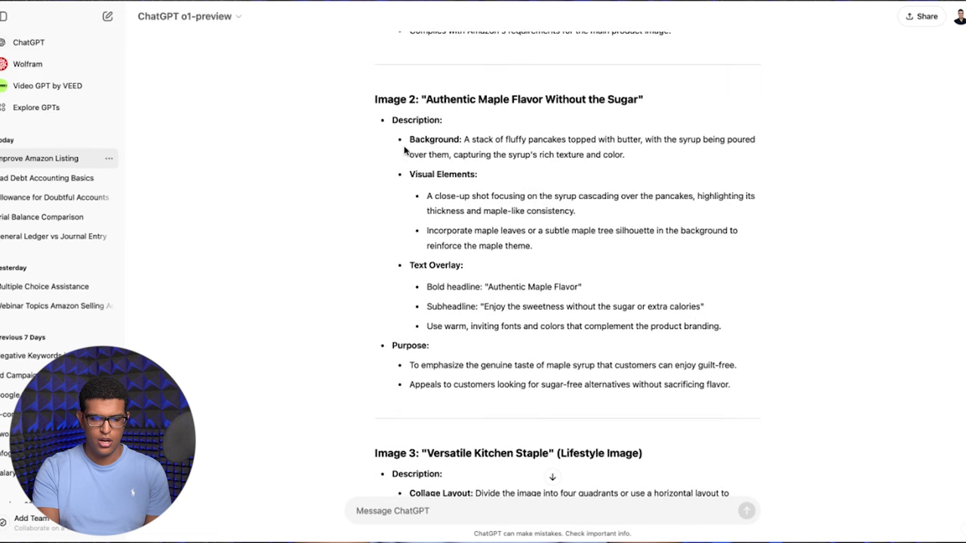
left_click_drag(404, 155, 394, 116)
key("shift+Down")
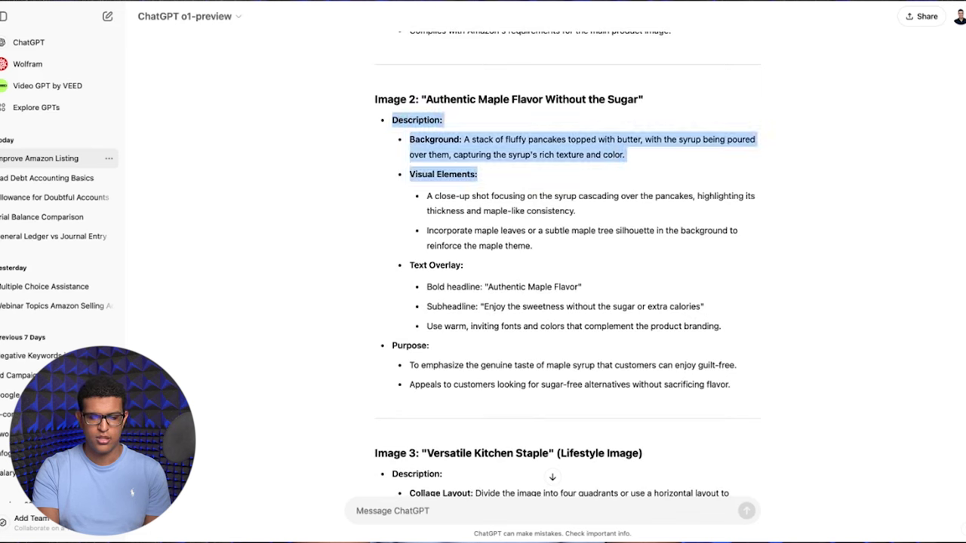
key("shift+Down")
key("shift+Down")
key("shift+Down")
key("shift+Down")
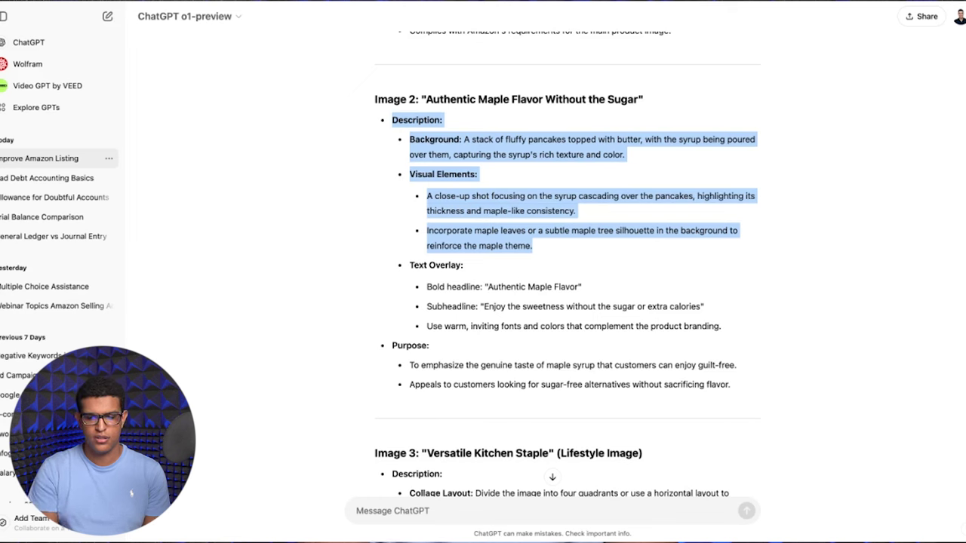
left_click(481, 306)
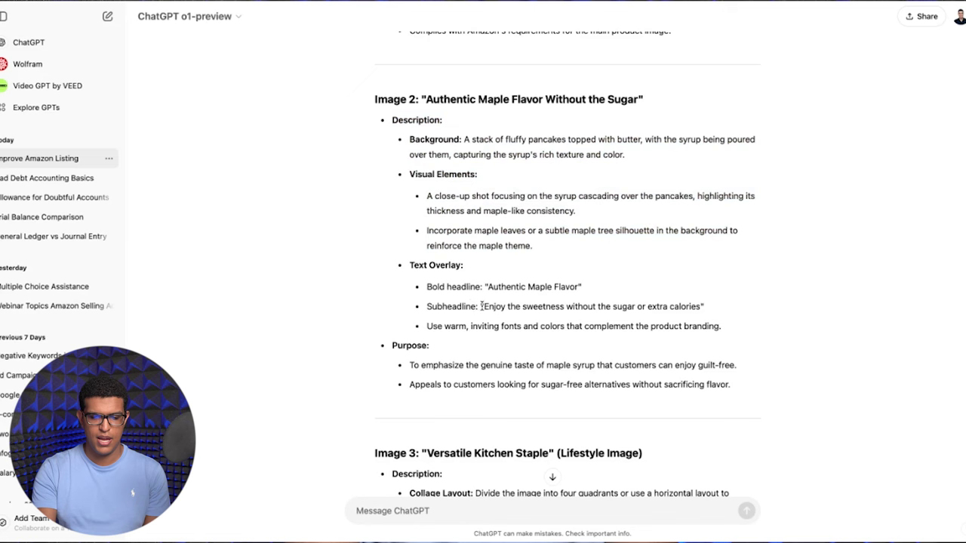
key("shift+End")
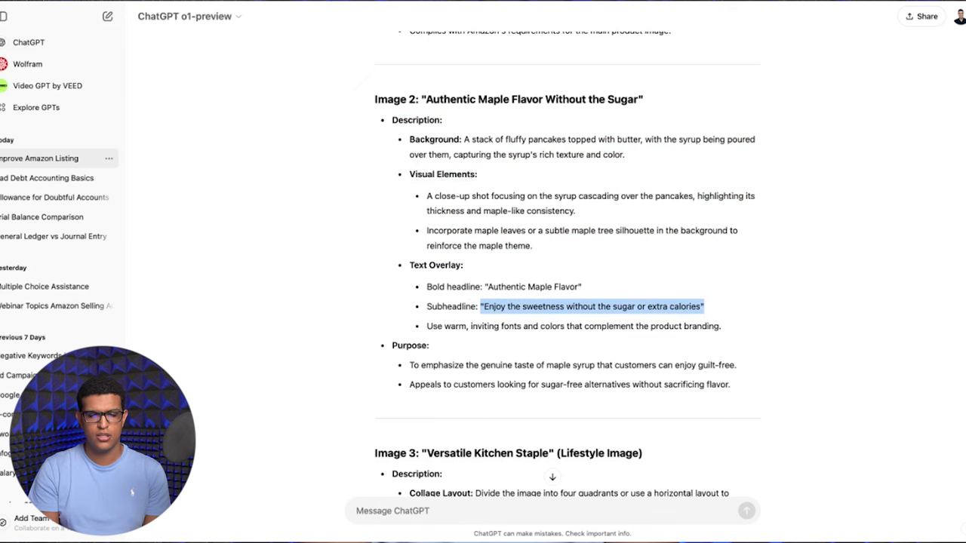
Step: Read the revised plan's 'Authentic Maple Flavor Without the Sugar' image and select its leaf icon bullet
scroll(573, 301, "down", 5)
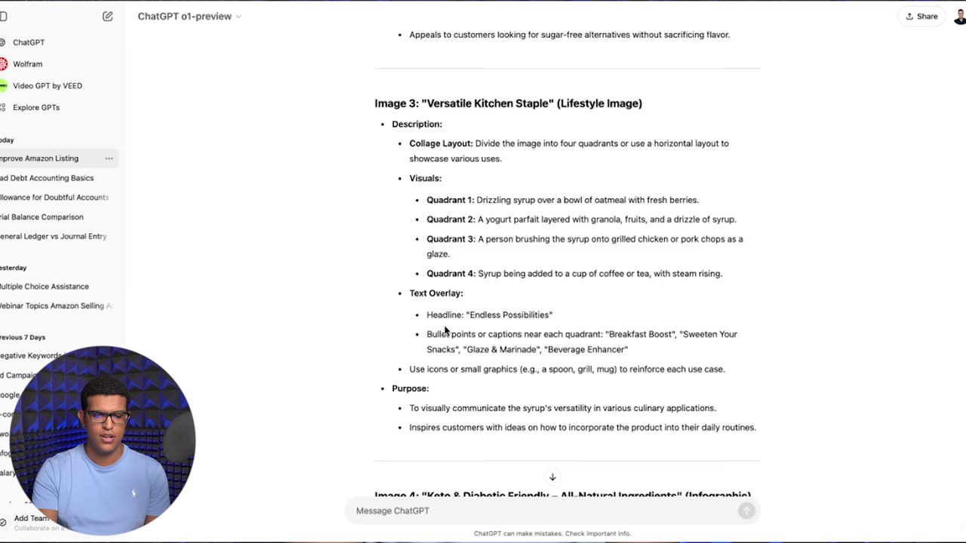
scroll(539, 327, "down", 1)
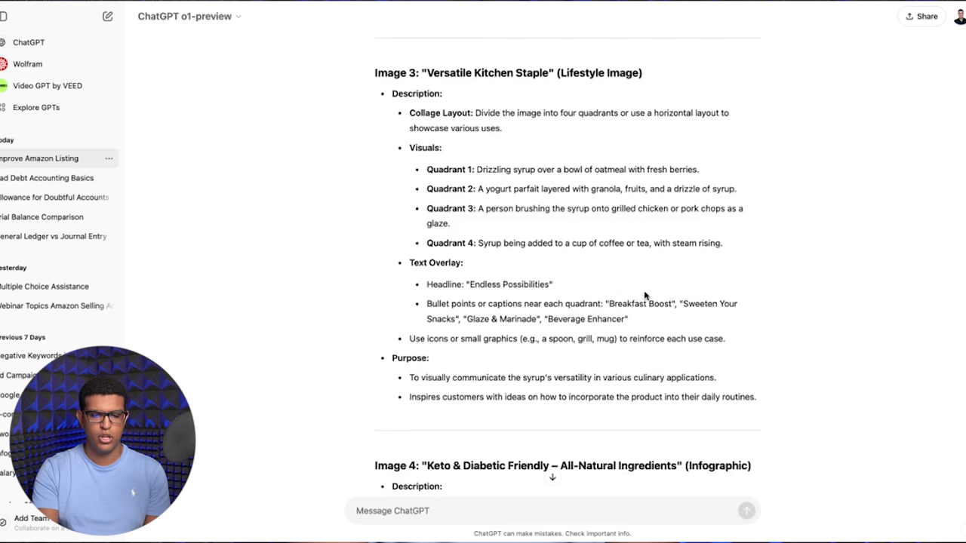
scroll(667, 335, "down", 1)
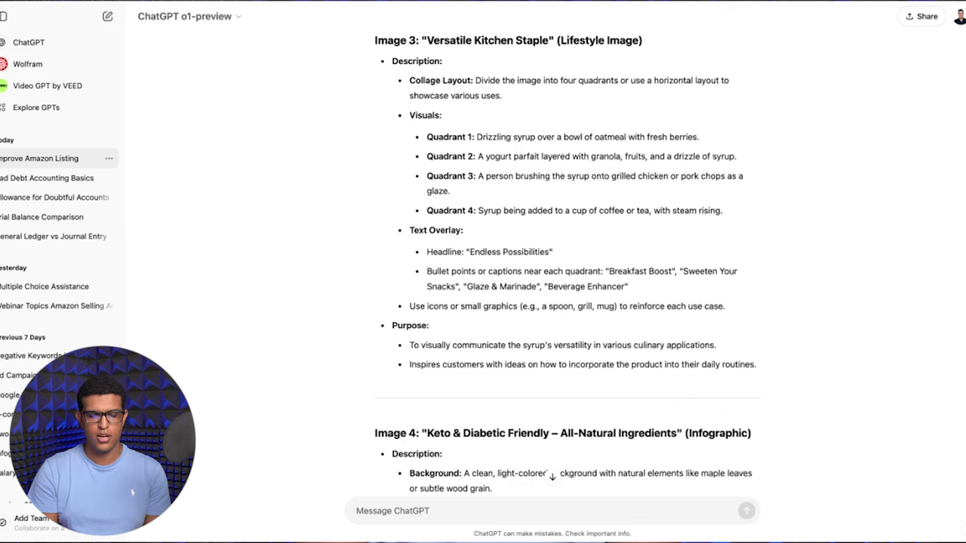
scroll(566, 272, "down", 1)
scroll(507, 166, "down", 4)
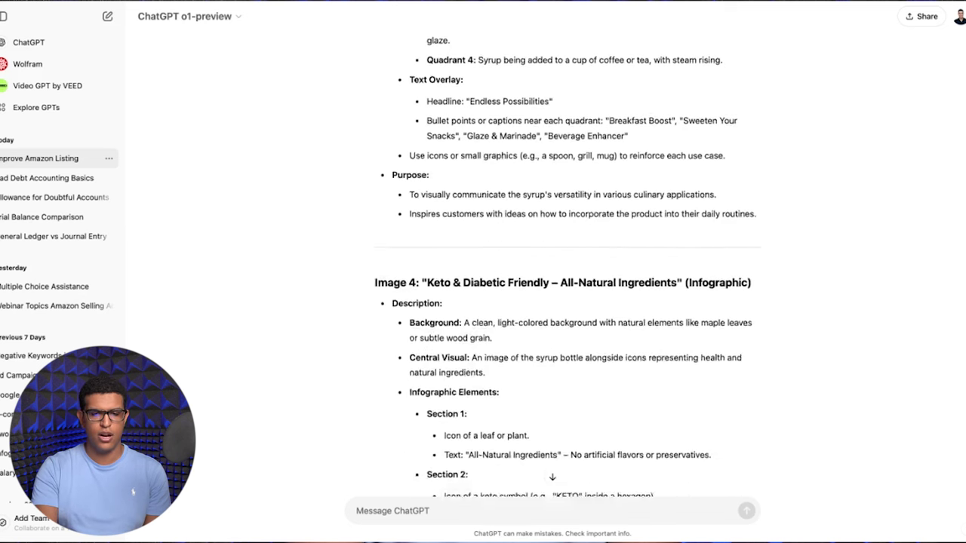
scroll(507, 166, "down", 4)
scroll(468, 220, "down", 1)
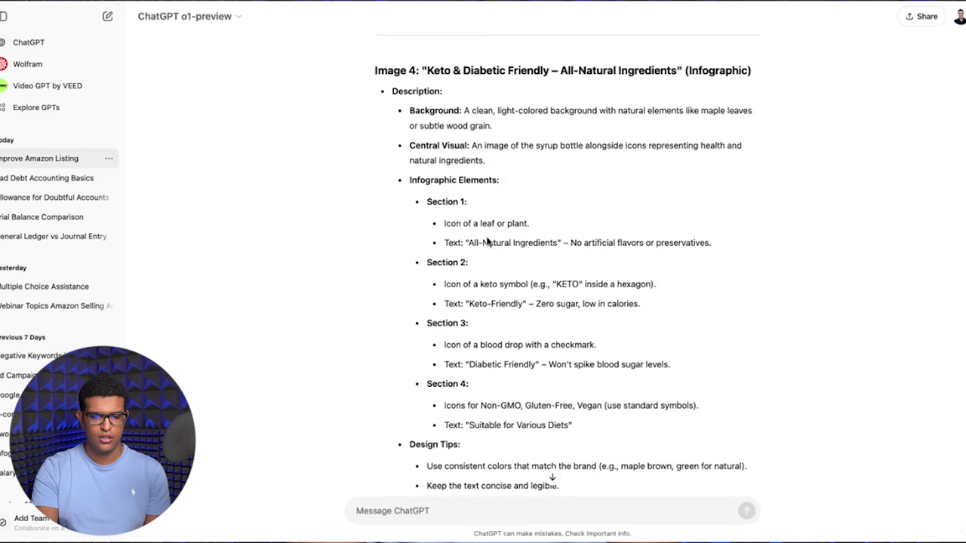
scroll(468, 221, "down", 1)
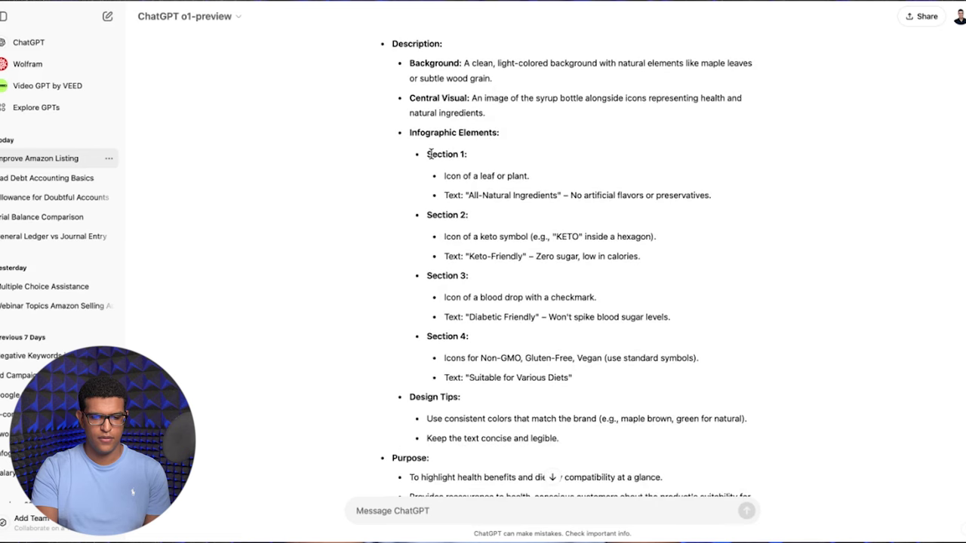
triple_click(439, 177)
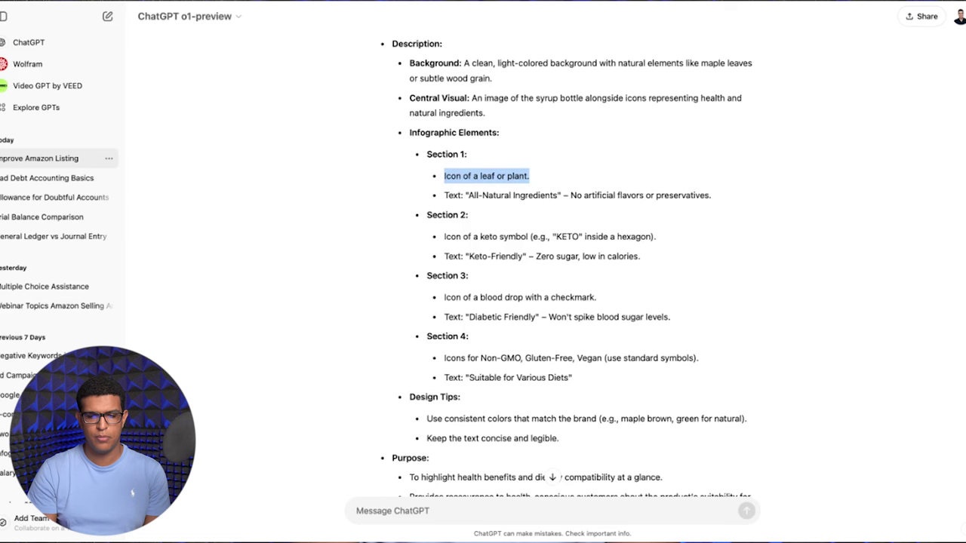
Step: Read through the remaining images of the revised plan
scroll(531, 197, "down", 1)
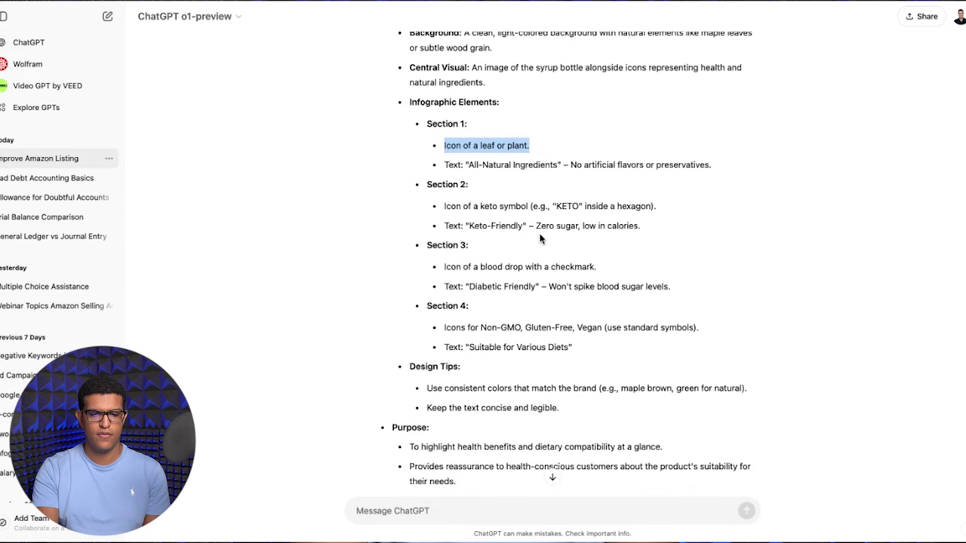
scroll(528, 238, "down", 2)
scroll(541, 238, "down", 1)
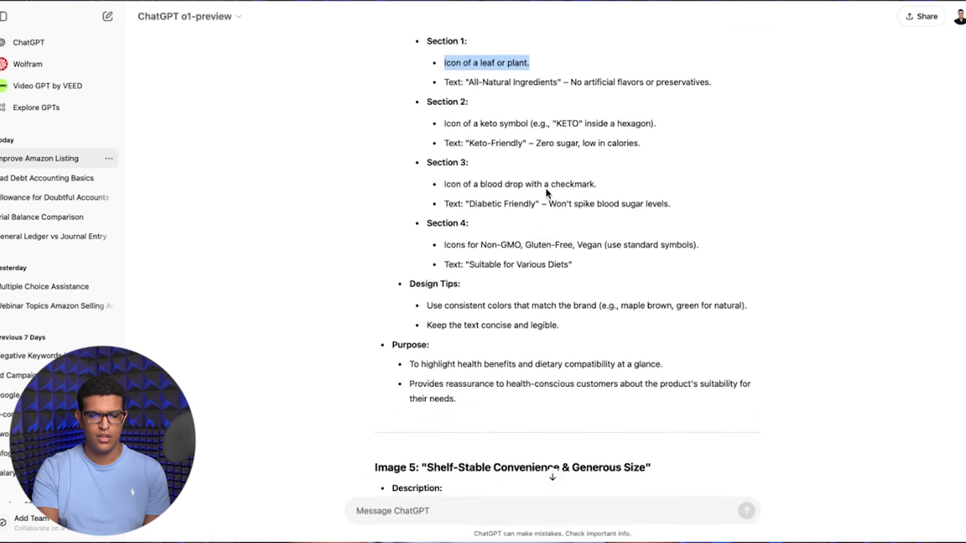
scroll(544, 211, "down", 2)
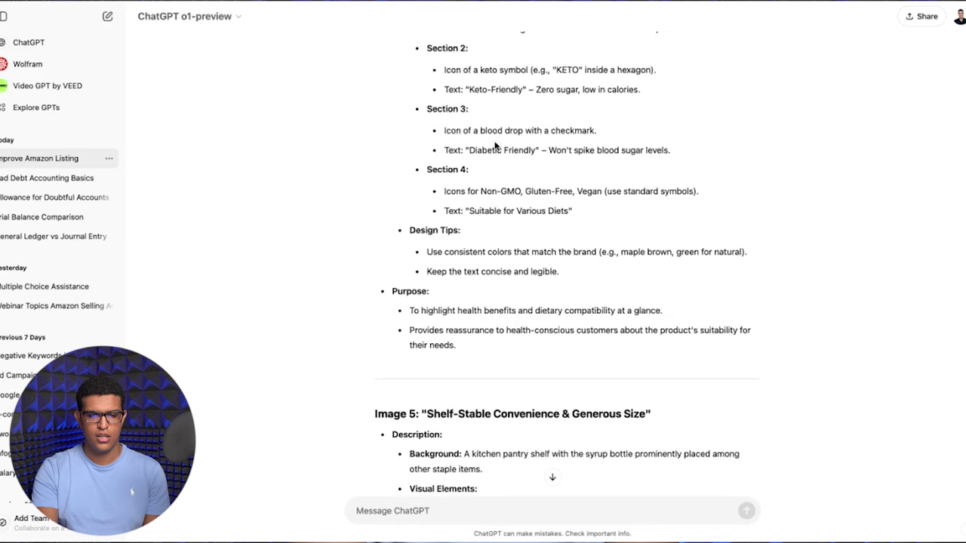
scroll(524, 223, "down", 1)
scroll(523, 222, "down", 1)
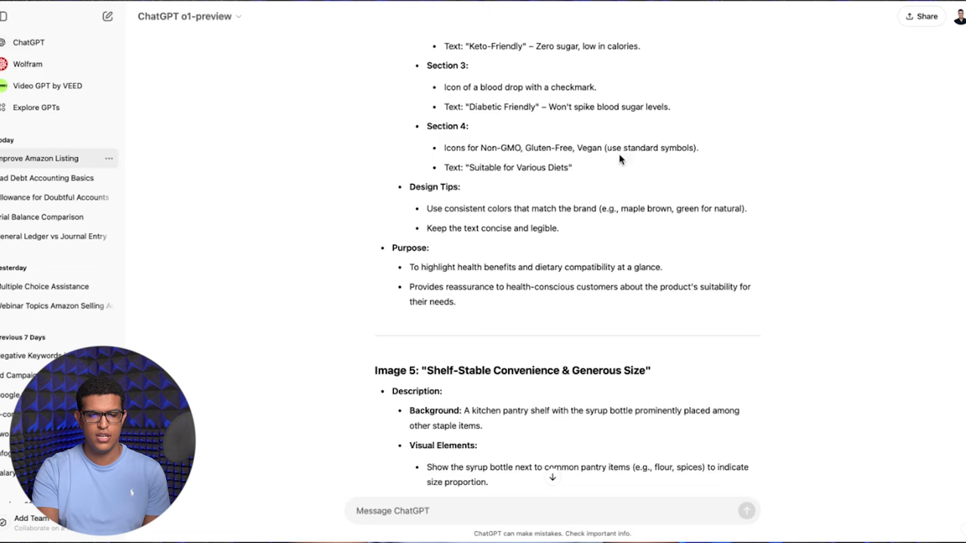
scroll(664, 183, "down", 3)
scroll(664, 183, "down", 2)
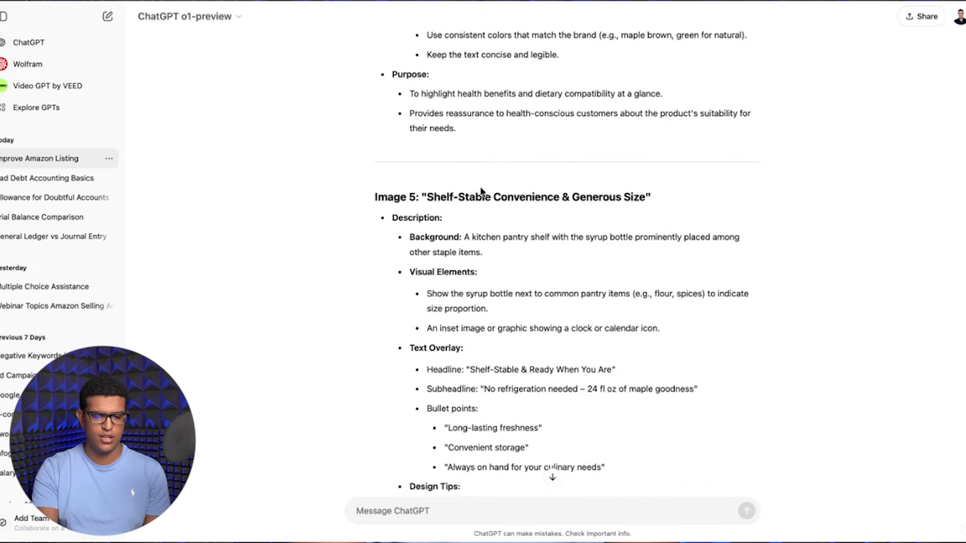
scroll(568, 226, "down", 1)
scroll(568, 226, "down", 1)
scroll(536, 267, "down", 1)
scroll(536, 268, "down", 1)
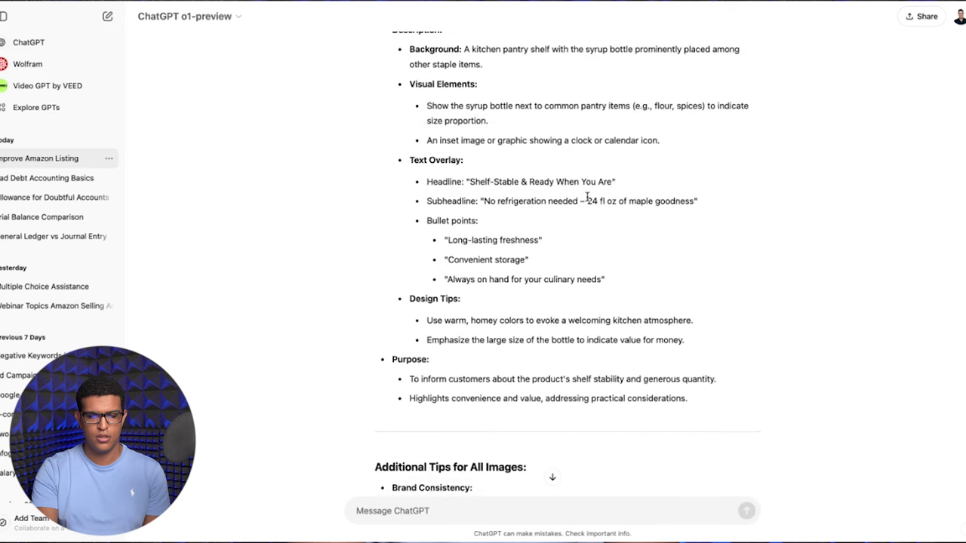
scroll(517, 243, "down", 1)
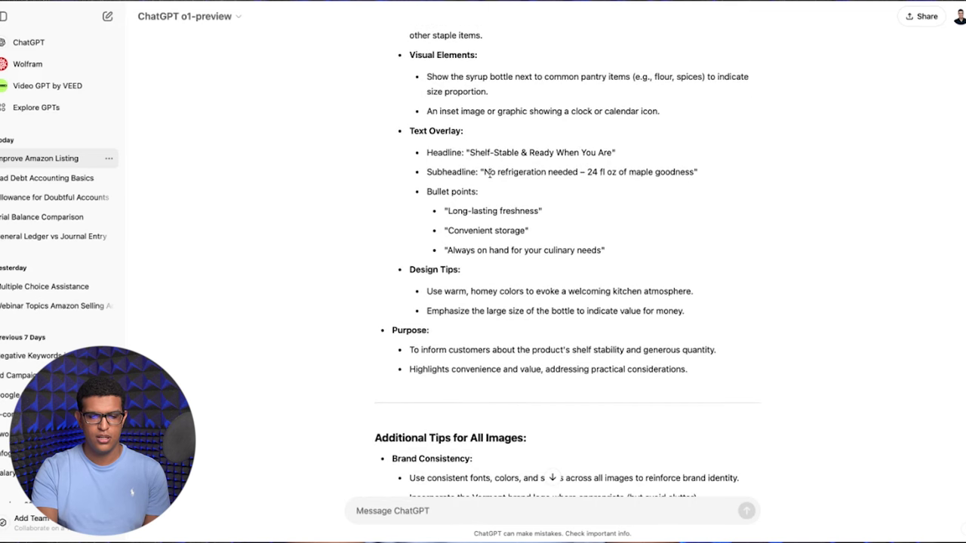
Step: Highlight Image 5's subheadline and its Long-lasting freshness bullet
left_click_drag(488, 172, 686, 175)
scroll(686, 175, "down", 2)
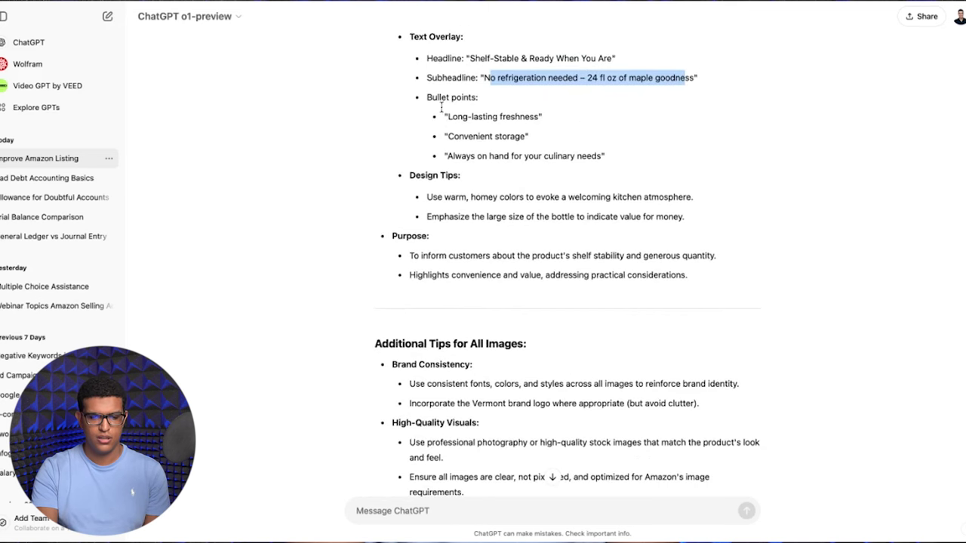
left_click(443, 118)
triple_click(442, 118)
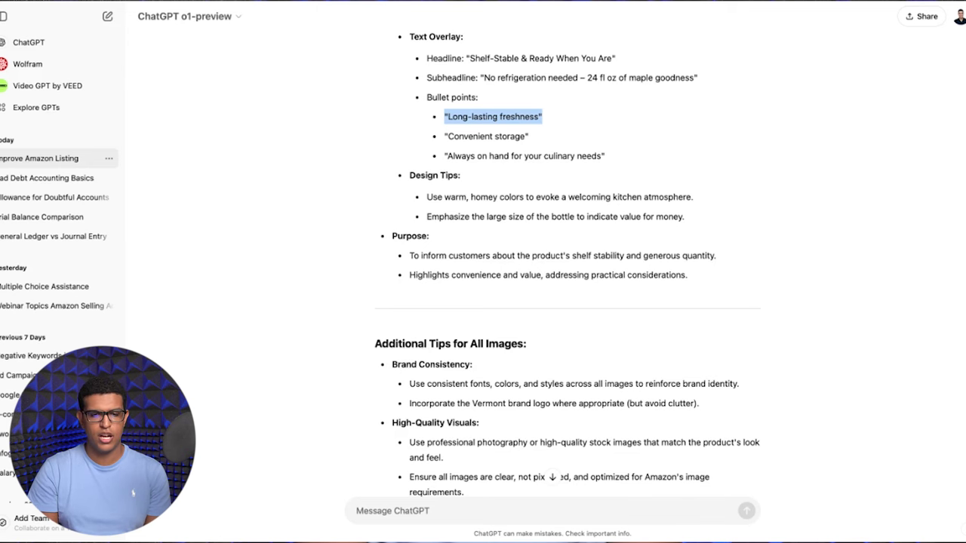
scroll(566, 302, "down", 5)
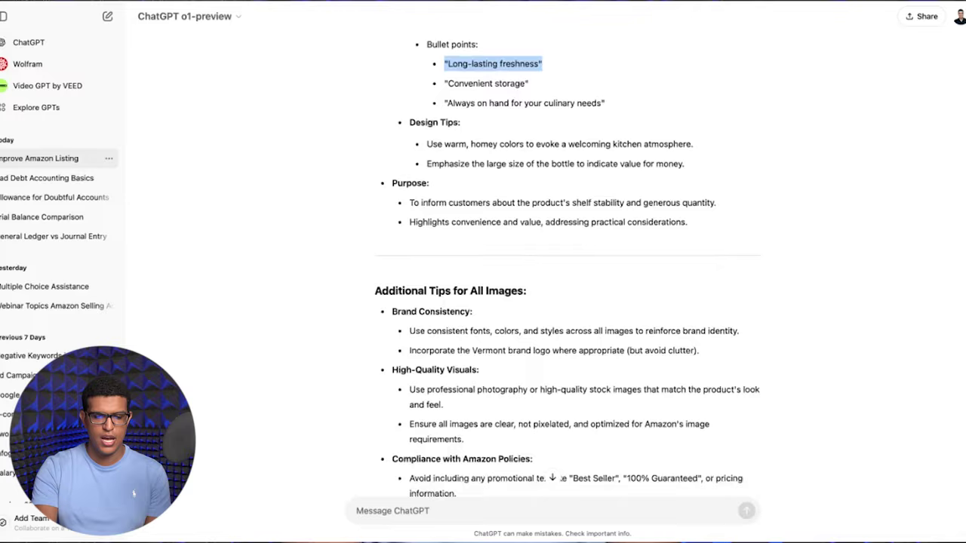
scroll(581, 98, "down", 5)
scroll(581, 98, "up", 3)
scroll(581, 98, "up", 2)
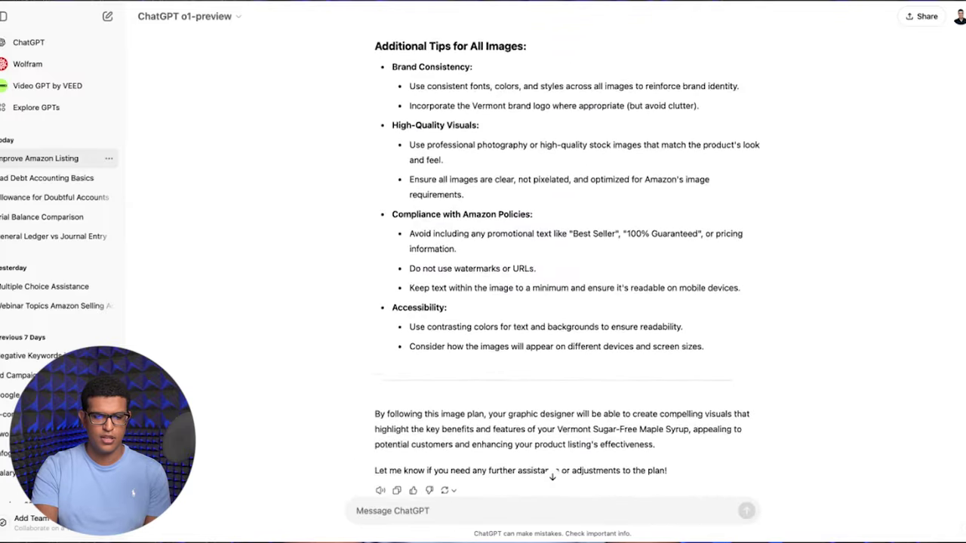
scroll(581, 98, "down", 3)
scroll(603, 151, "down", 4)
scroll(641, 196, "down", 1)
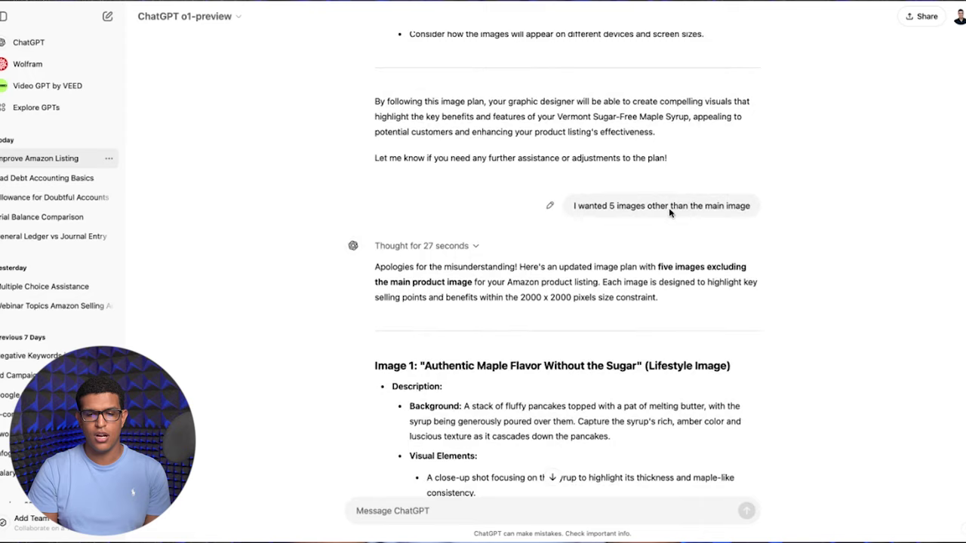
Step: Review the five-image plan and the A+ plan reply opening with Module 1's premium banner
scroll(669, 213, "down", 10)
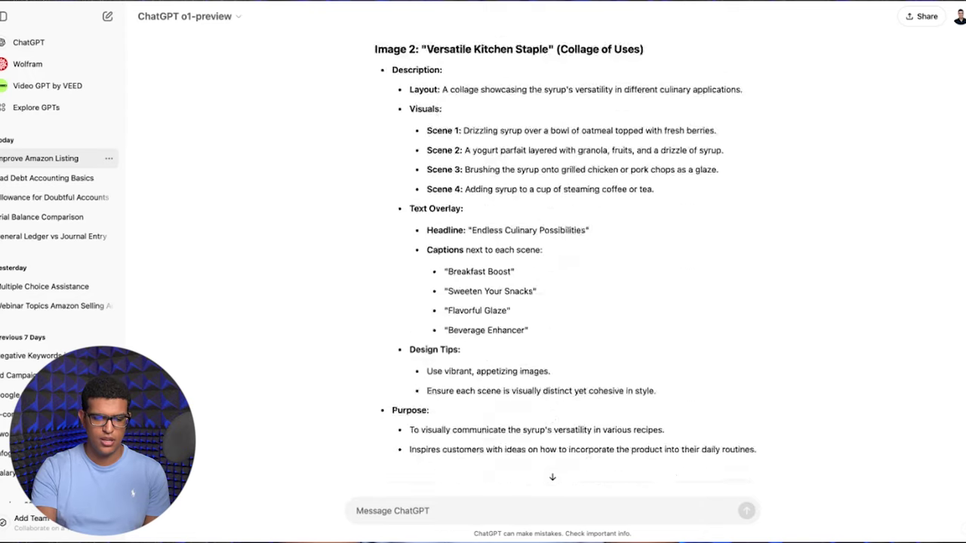
scroll(566, 264, "down", 10)
scroll(566, 265, "down", 12)
scroll(566, 264, "down", 5)
scroll(566, 264, "up", 1)
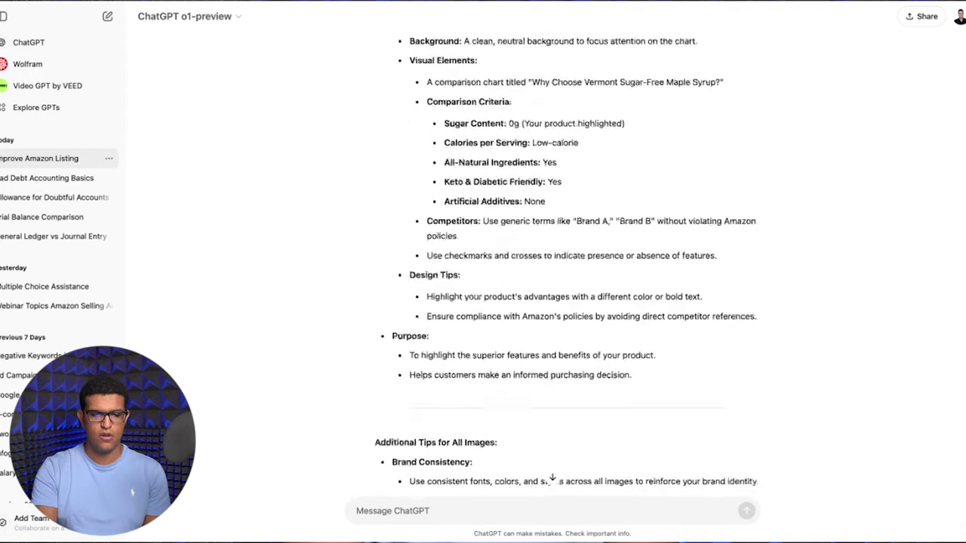
scroll(607, 255, "up", 6)
scroll(607, 255, "up", 2)
scroll(608, 255, "down", 4)
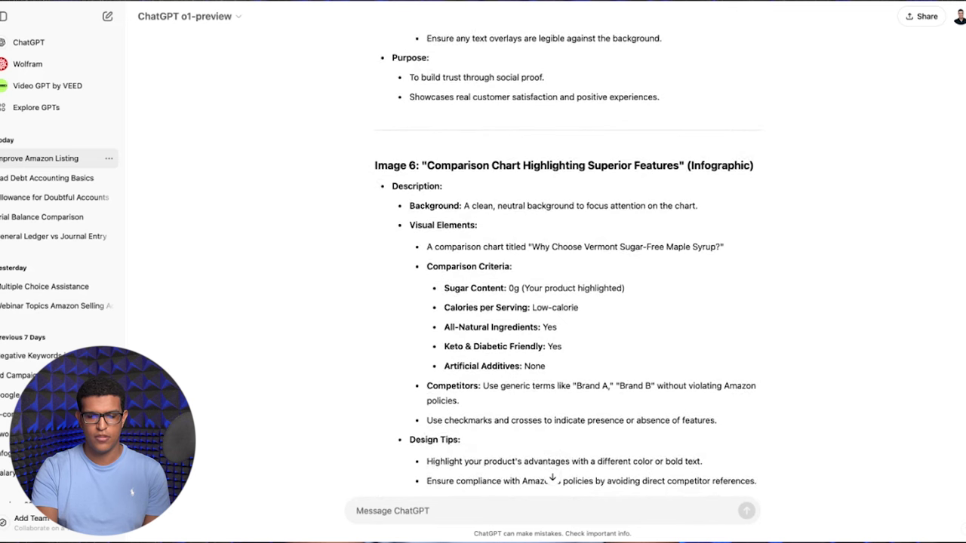
scroll(566, 264, "down", 3)
scroll(566, 264, "down", 3)
scroll(566, 272, "up", 10)
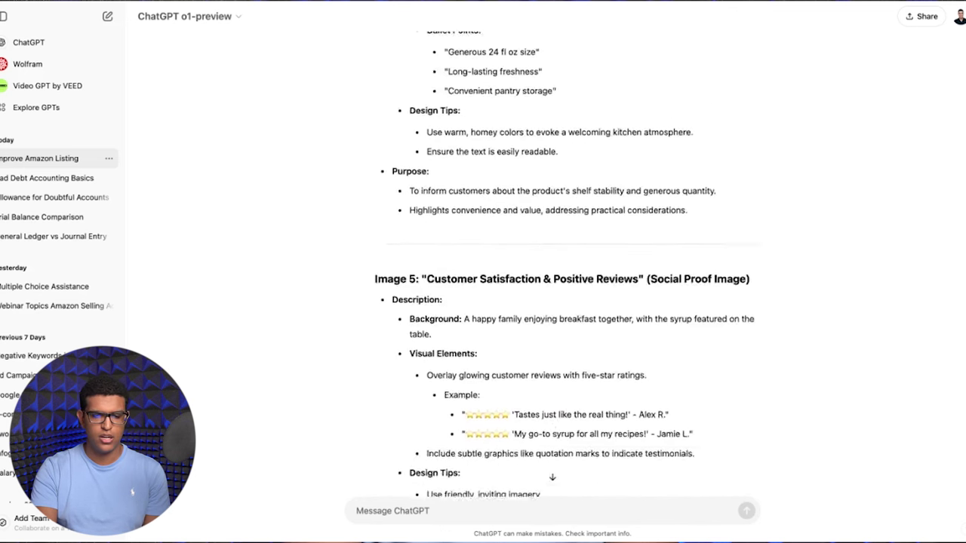
scroll(565, 272, "up", 3)
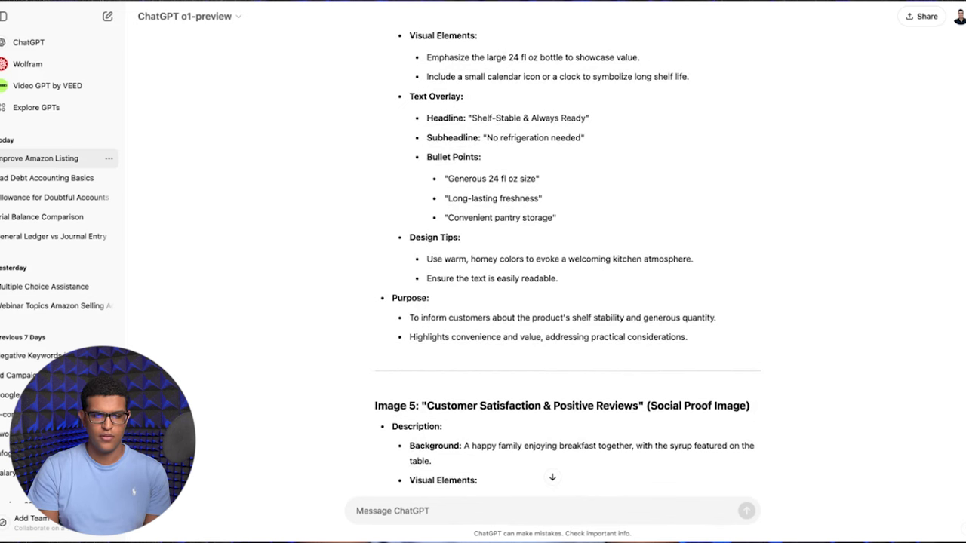
scroll(565, 272, "down", 5)
scroll(566, 271, "down", 5)
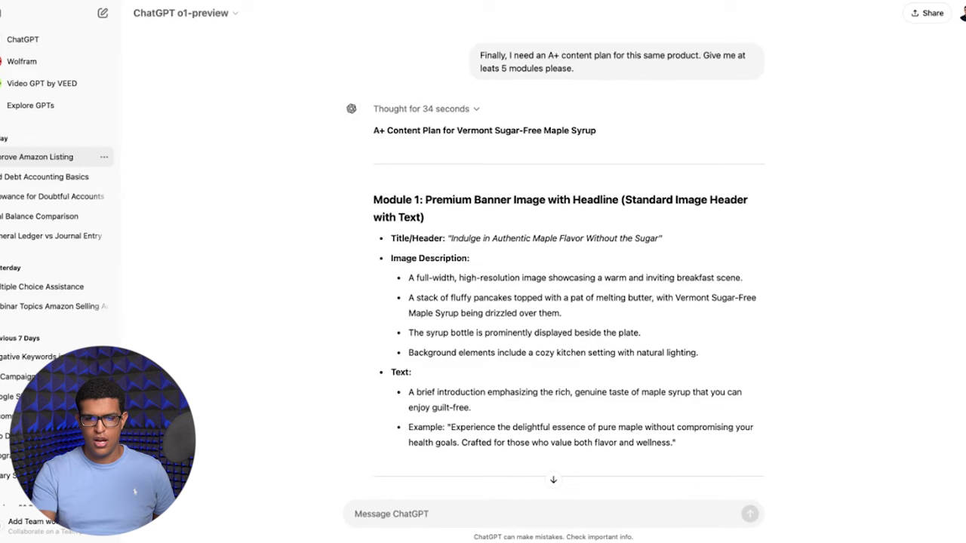
scroll(638, 289, "down", 15)
scroll(638, 226, "down", 10)
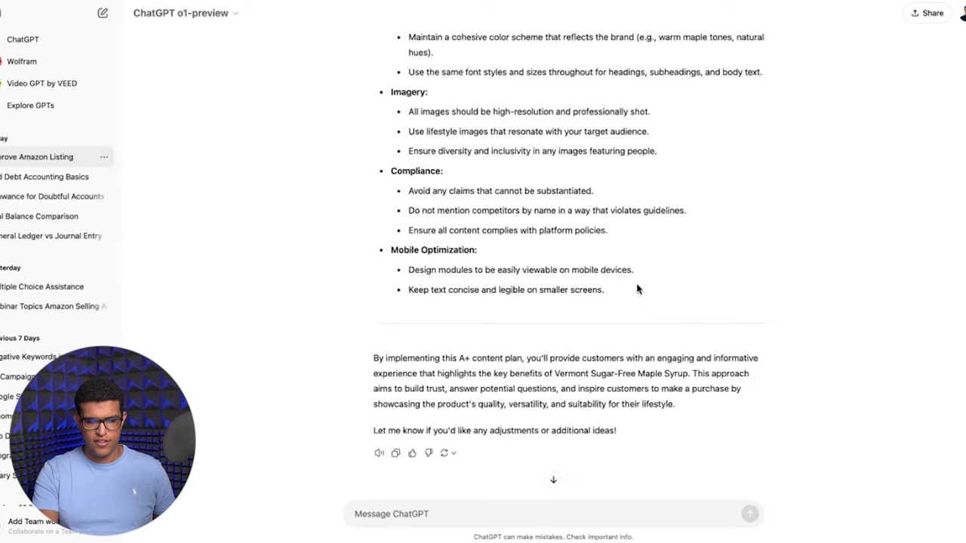
scroll(638, 287, "up", 5)
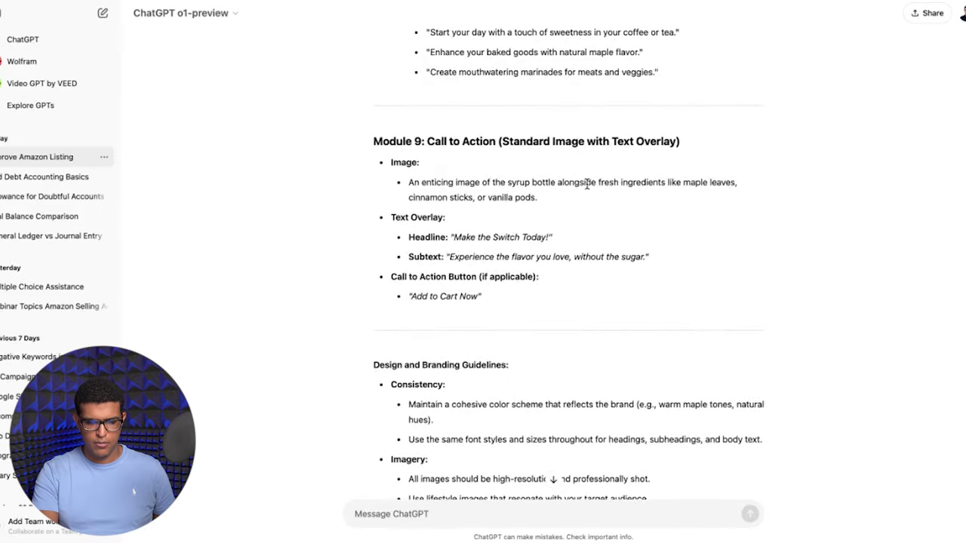
scroll(589, 181, "up", 5)
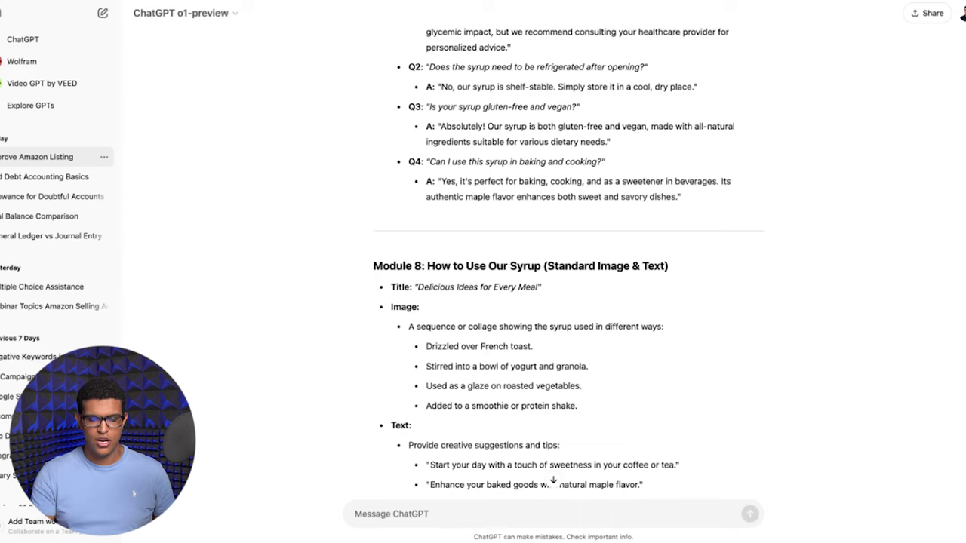
scroll(962, 13, "down", 2)
scroll(963, 14, "down", 10)
scroll(962, 13, "up", 10)
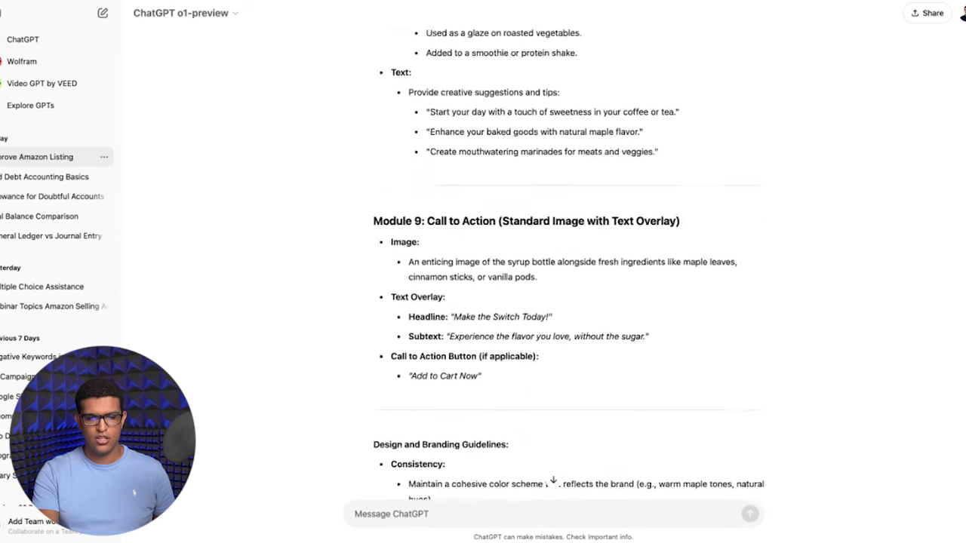
scroll(962, 14, "up", 5)
scroll(962, 14, "up", 5)
scroll(963, 13, "up", 2)
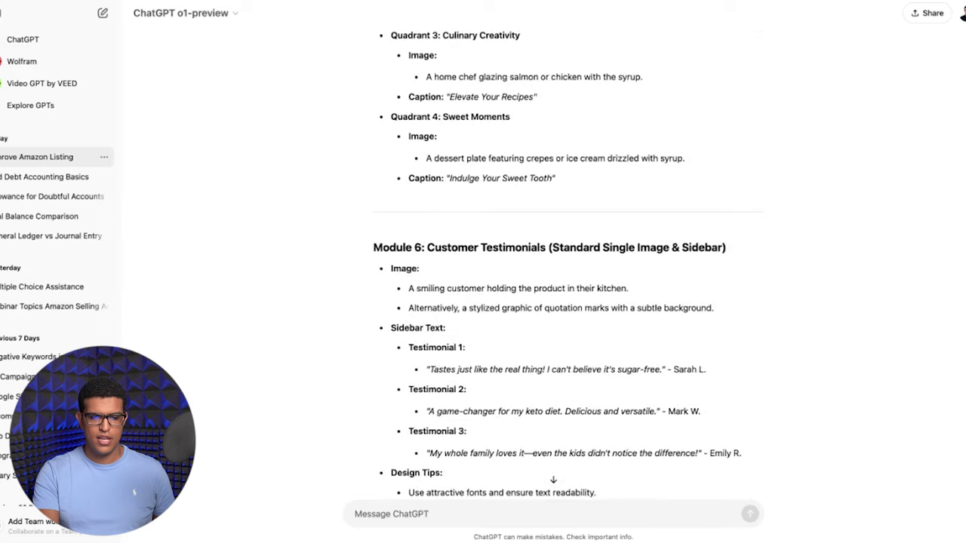
scroll(629, 188, "up", 5)
scroll(659, 157, "up", 2)
scroll(656, 160, "up", 5)
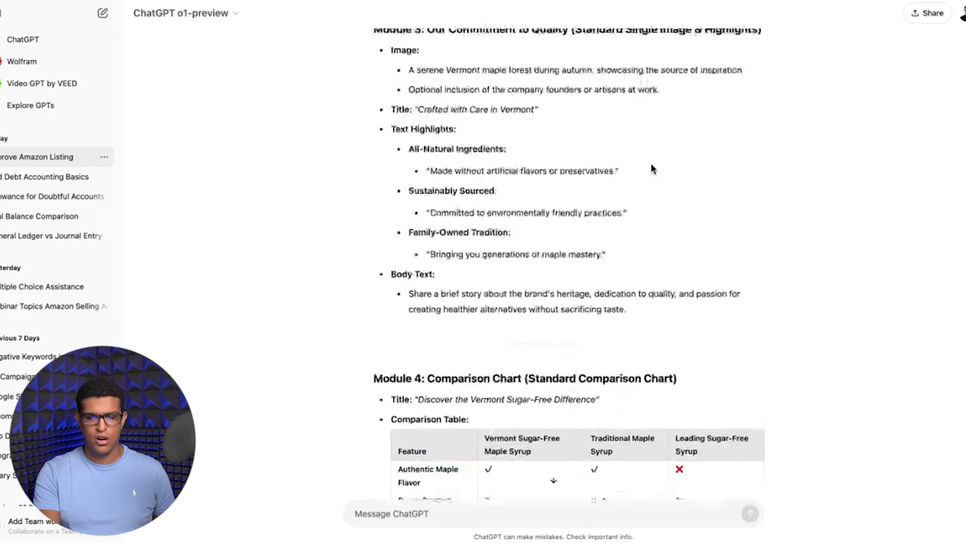
scroll(650, 166, "up", 1)
scroll(650, 166, "up", 5)
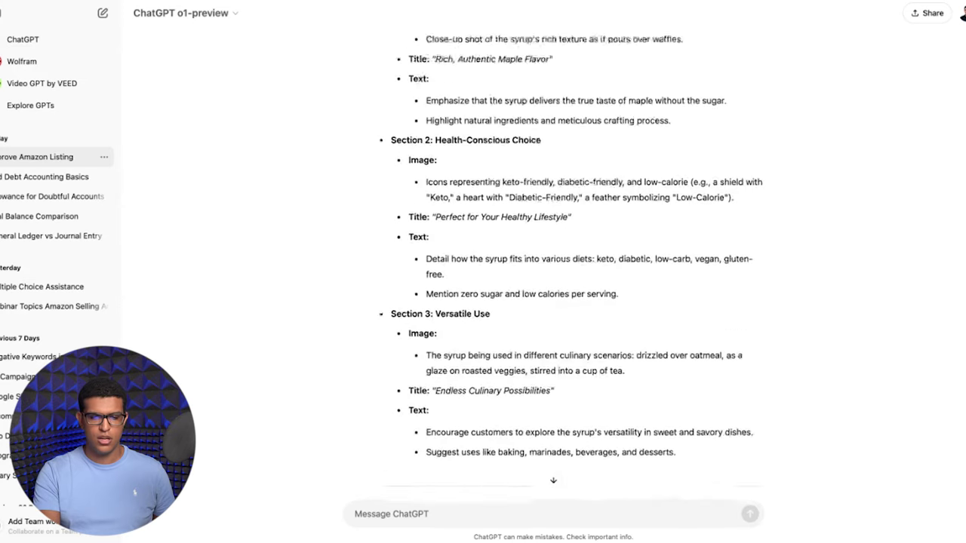
scroll(650, 166, "up", 1)
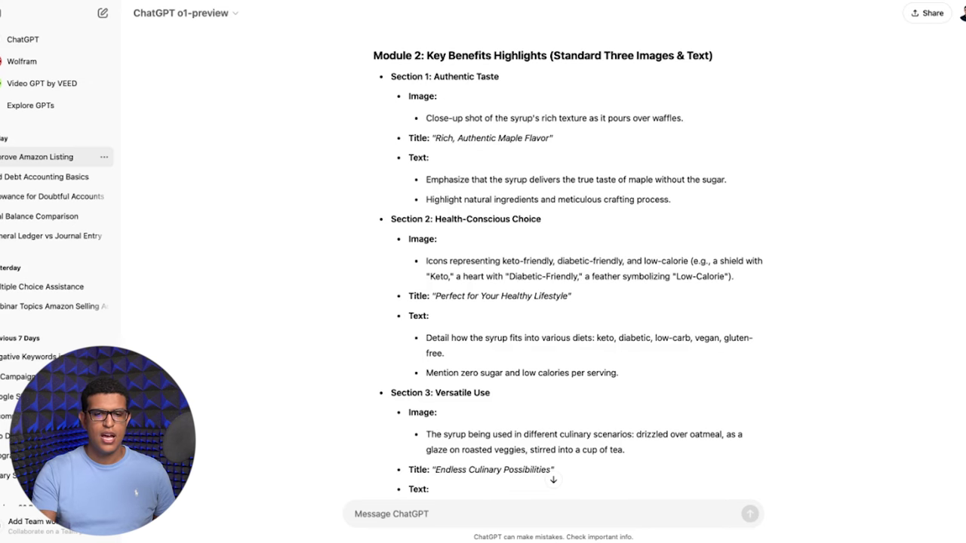
scroll(615, 135, "up", 5)
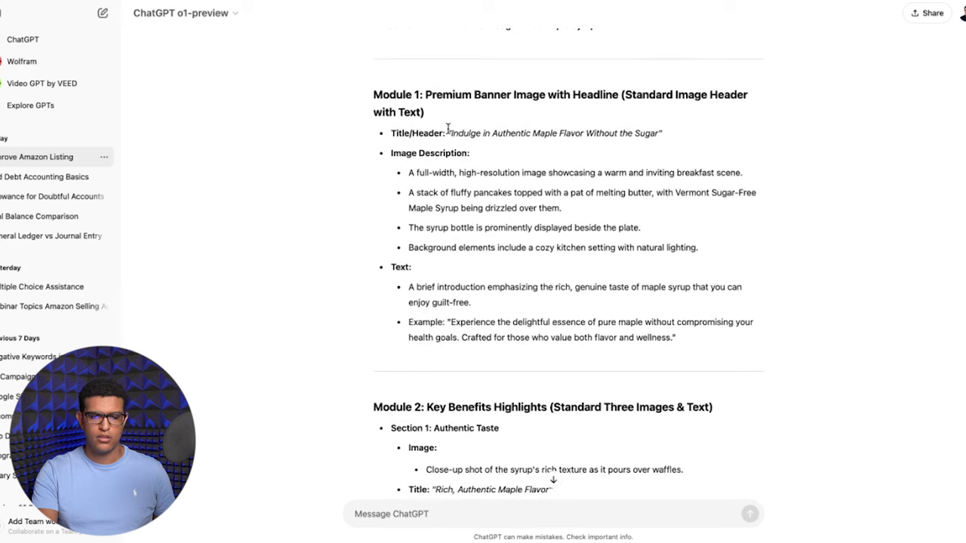
left_click_drag(448, 133, 662, 132)
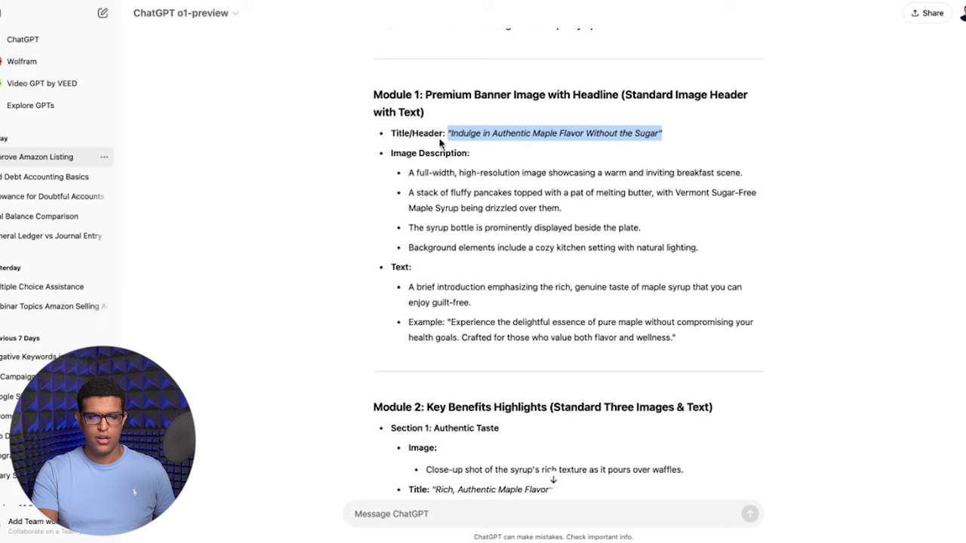
scroll(425, 155, "down", 1)
left_click_drag(405, 145, 640, 200)
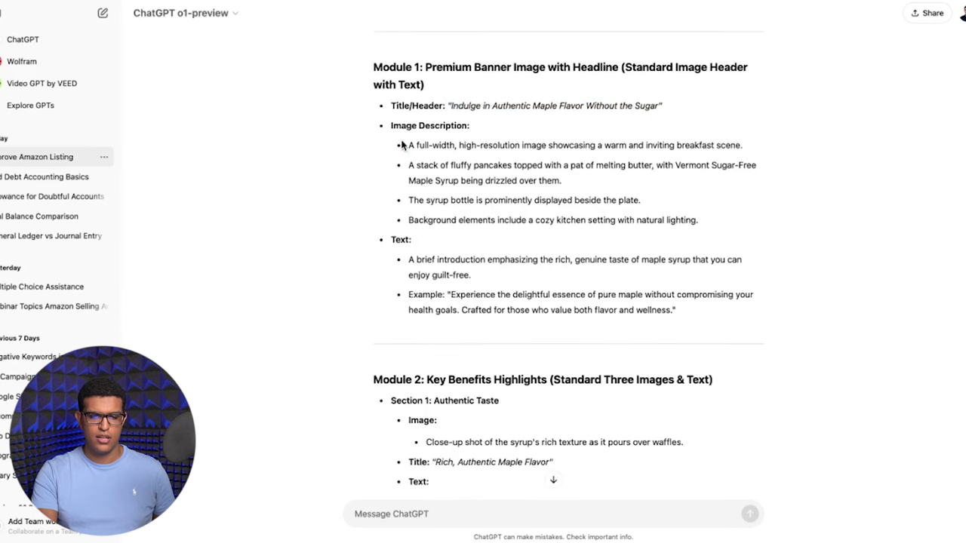
scroll(700, 206, "down", 2)
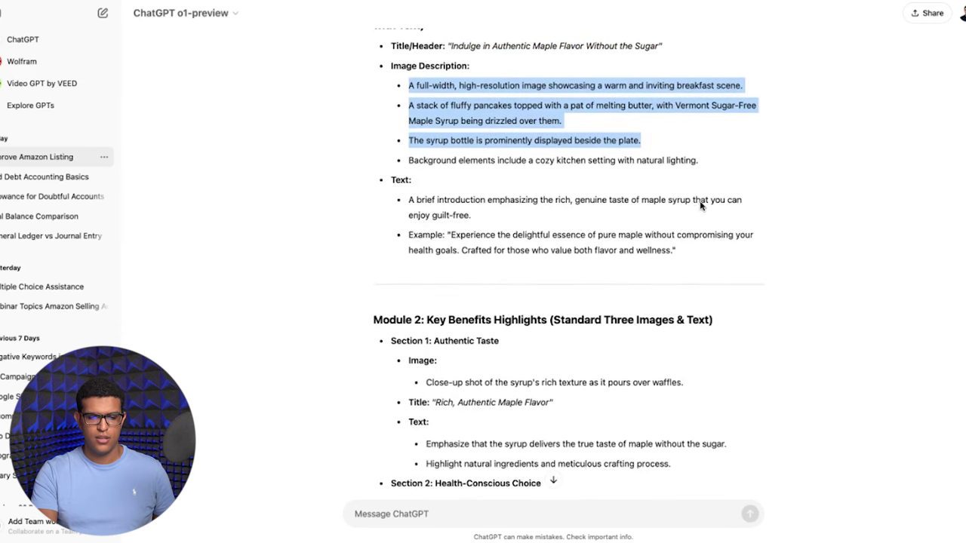
left_click_drag(676, 250, 446, 234)
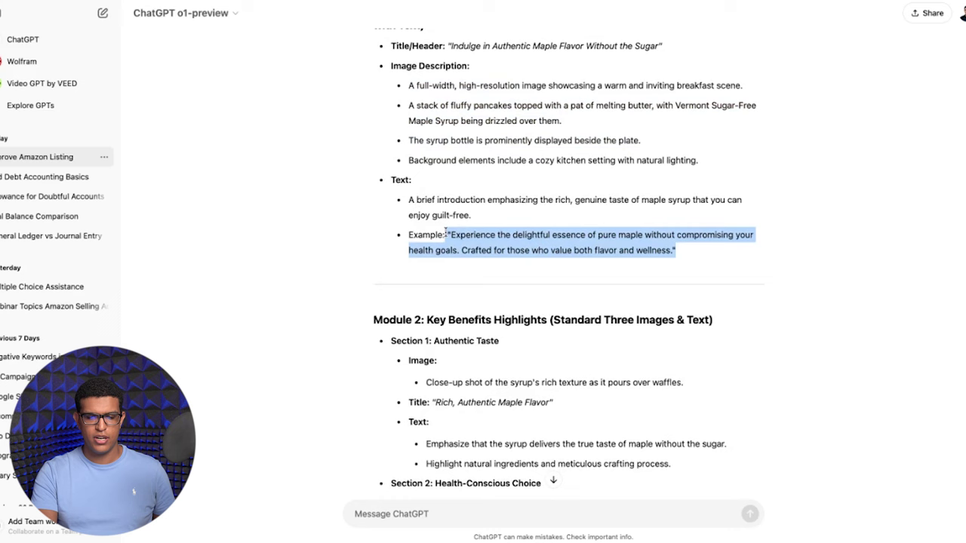
left_click(706, 249)
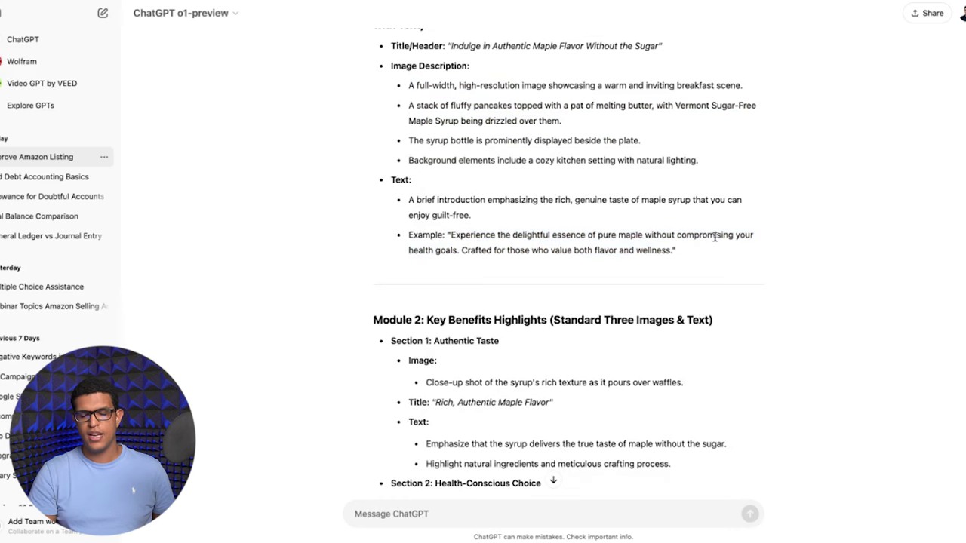
scroll(431, 117, "down", 5)
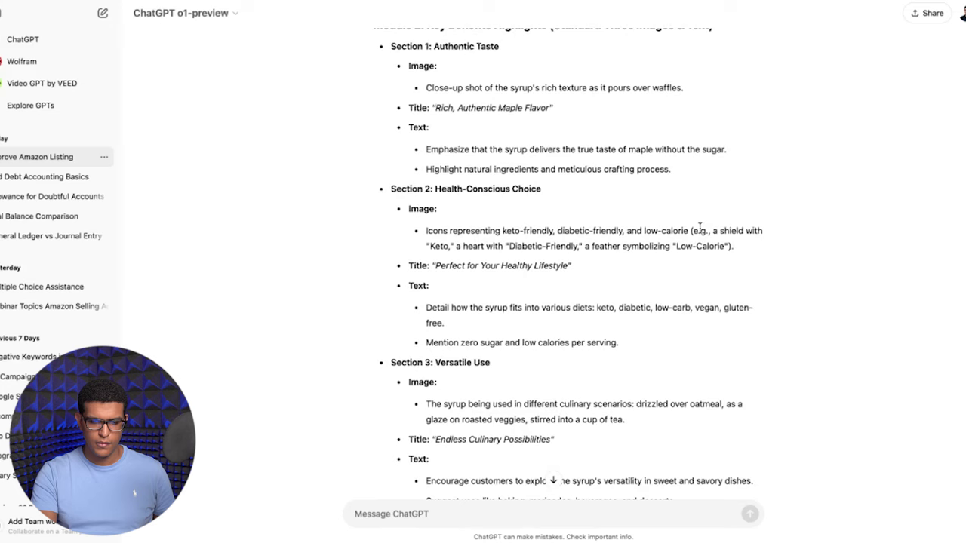
scroll(455, 89, "up", 1)
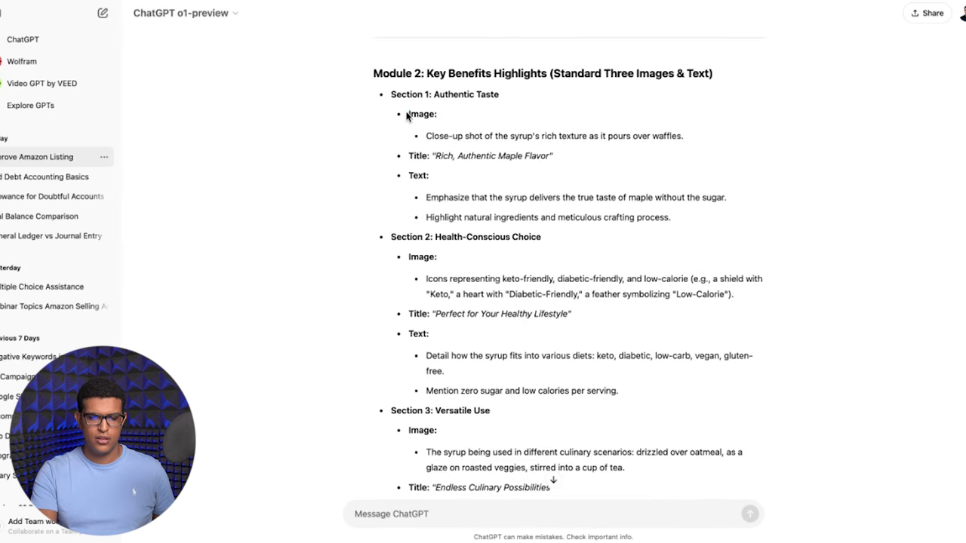
left_click_drag(408, 115, 445, 371)
left_click(445, 372)
scroll(526, 245, "down", 10)
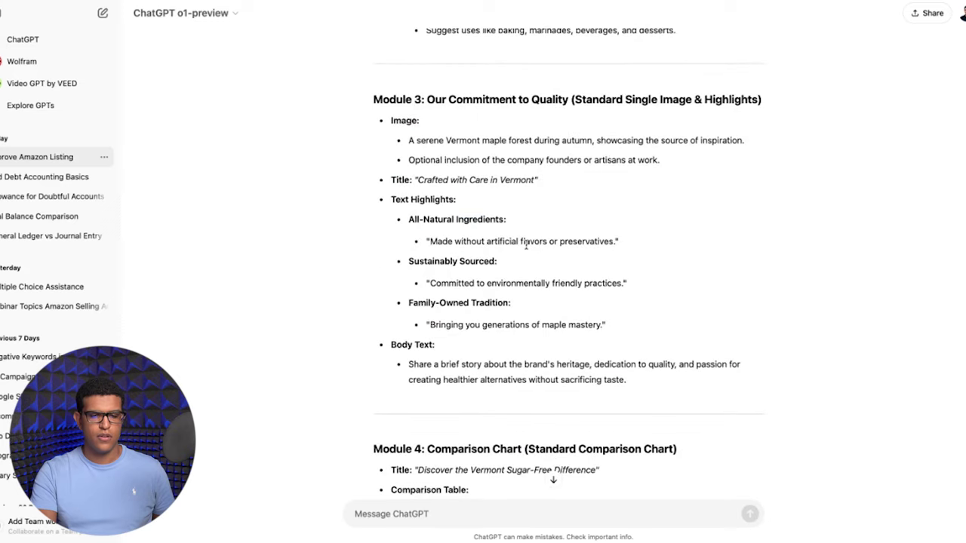
scroll(526, 245, "down", 5)
scroll(526, 245, "down", 10)
scroll(526, 246, "down", 8)
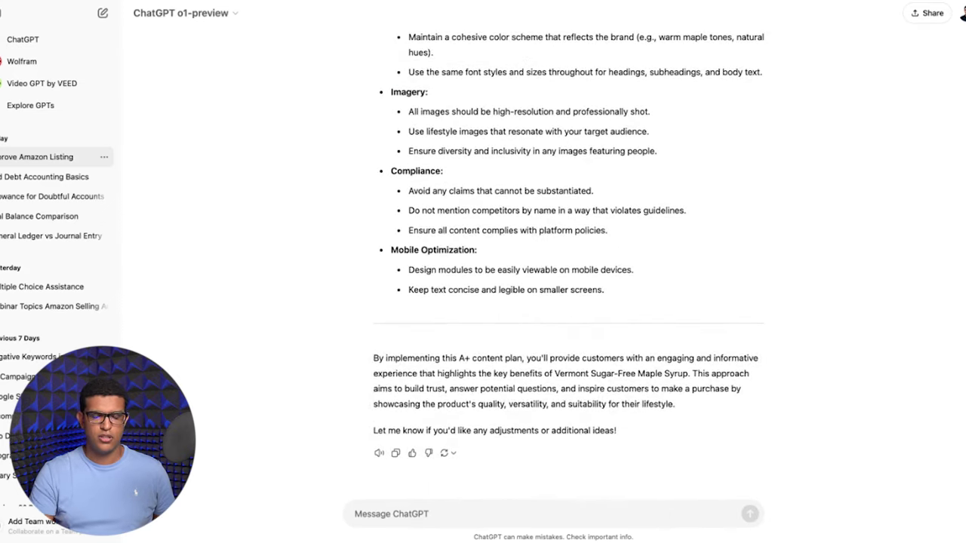